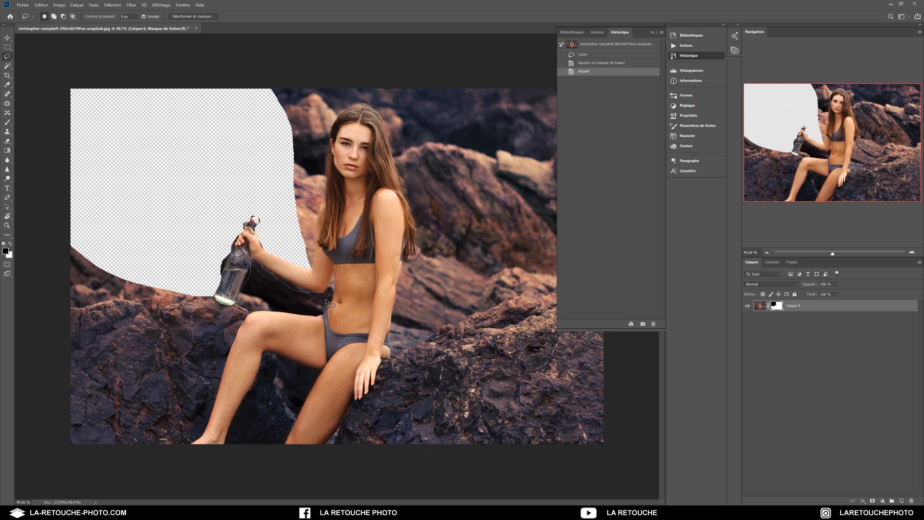
Lasso the rocky background between the bottle, arm and leg, fill it with black on the layer mask, and deselect.
mouse_move(239, 340)
left_mouse_down()
mouse_move(174, 428)
mouse_move(50, 258)
mouse_move(135, 263)
mouse_move(222, 306)
left_mouse_up()
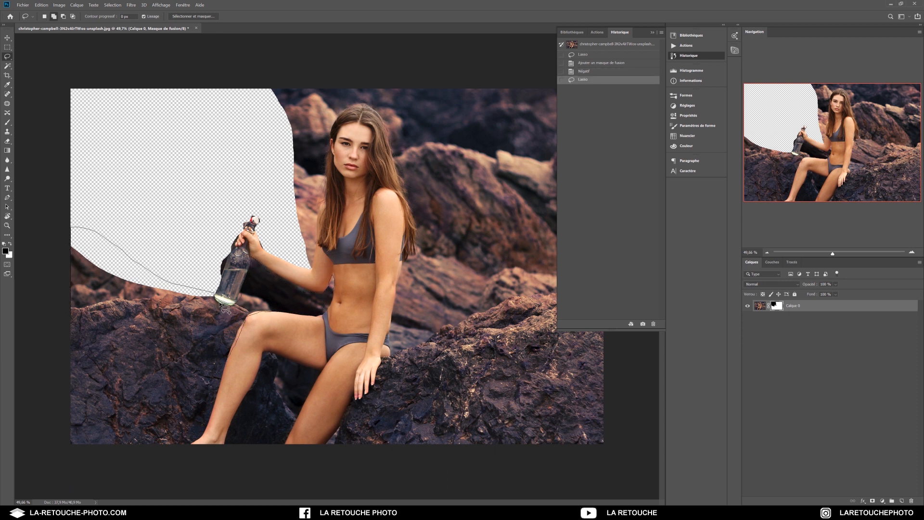
key("shift+BackSpace")
key("Return")
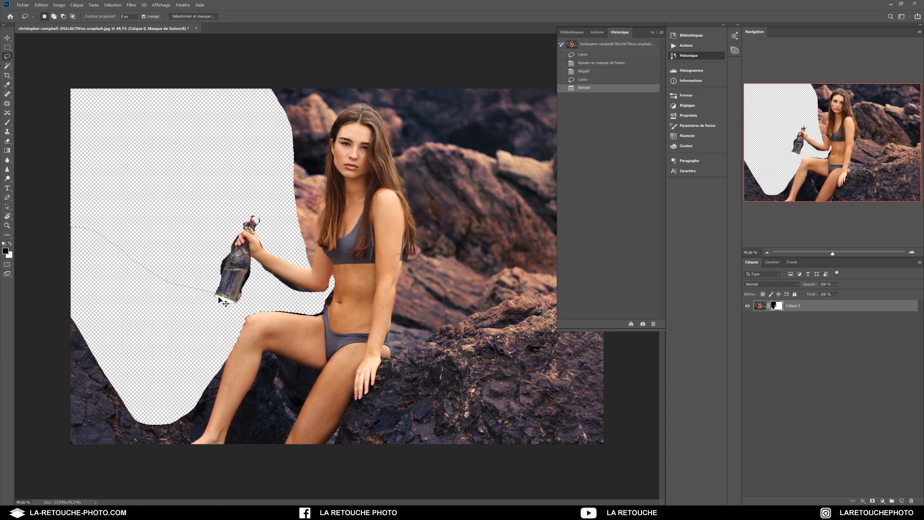
key("ctrl+d")
Lasso the leftover background along the waist, elbow and upper thigh, mask it out with a fill, and deselect.
scroll(274, 417, "up", 2)
scroll(274, 416, "up", 6)
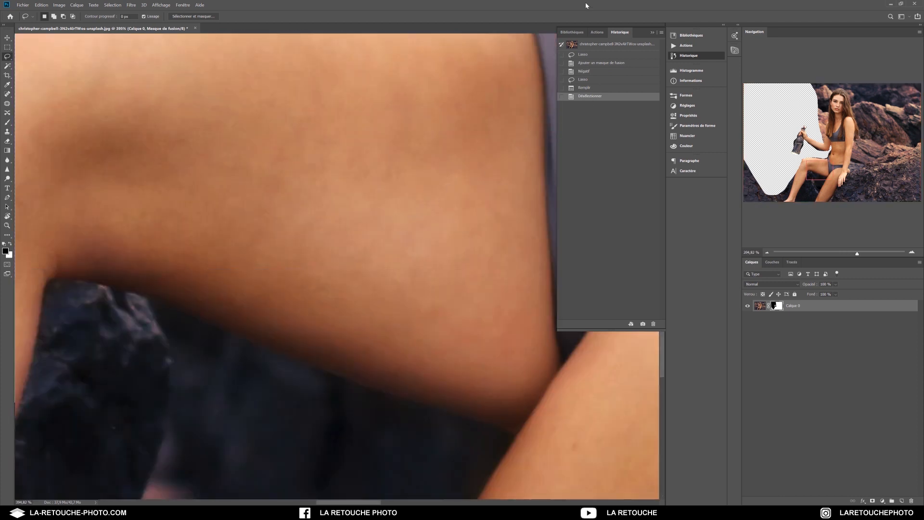
left_click_drag(425, 139, 283, 481)
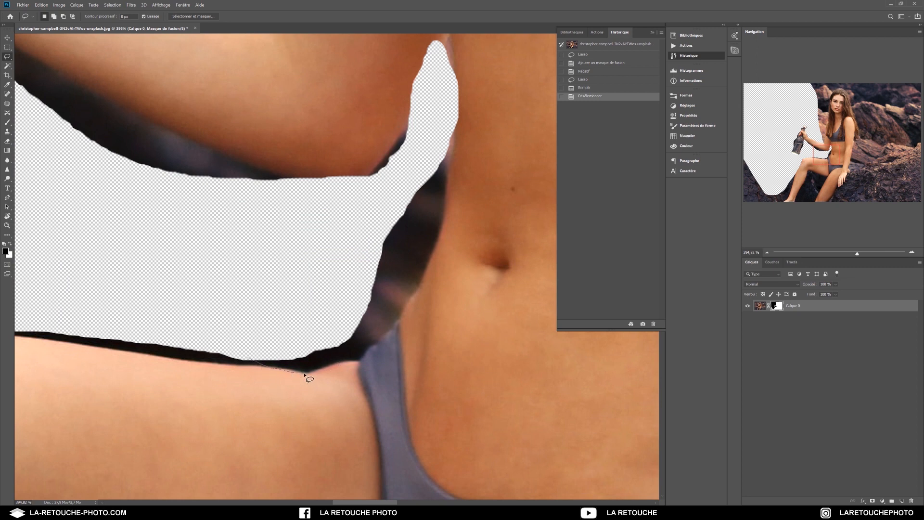
mouse_move(367, 354)
left_mouse_down()
mouse_move(400, 329)
mouse_move(422, 282)
mouse_move(419, 274)
mouse_move(365, 348)
mouse_move(387, 278)
left_mouse_up()
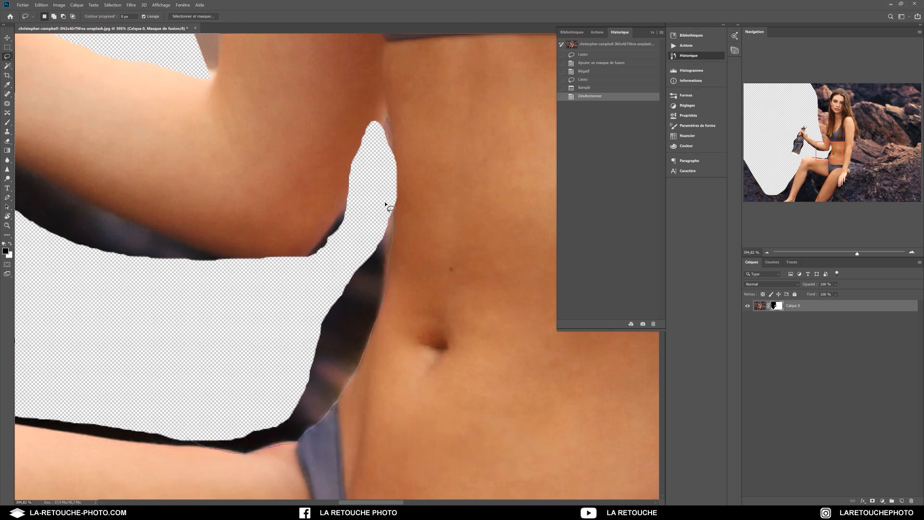
mouse_move(290, 264)
left_mouse_down()
mouse_move(67, 325)
mouse_move(47, 362)
mouse_move(45, 394)
mouse_move(83, 435)
left_mouse_up()
left_click_drag(202, 448, 206, 449)
key("shift+F5")
key("Return")
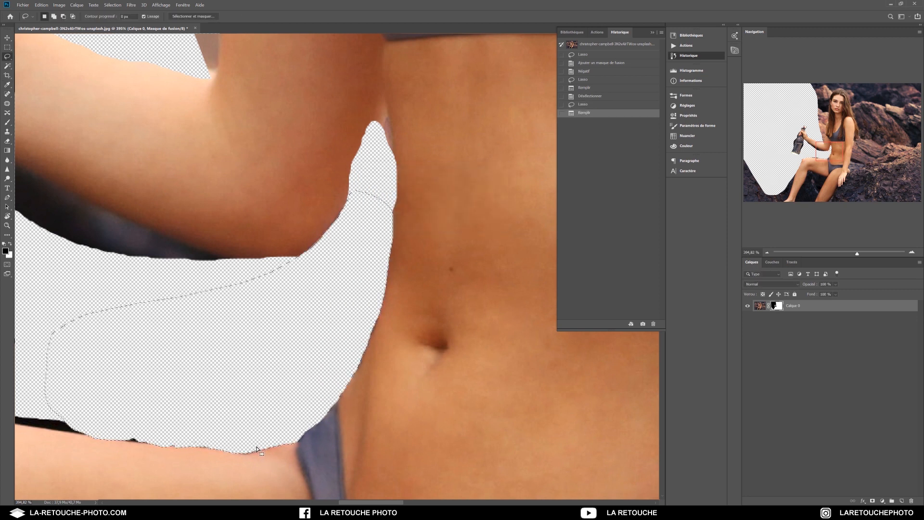
key("ctrl+d")
left_click_drag(146, 403, 358, 365)
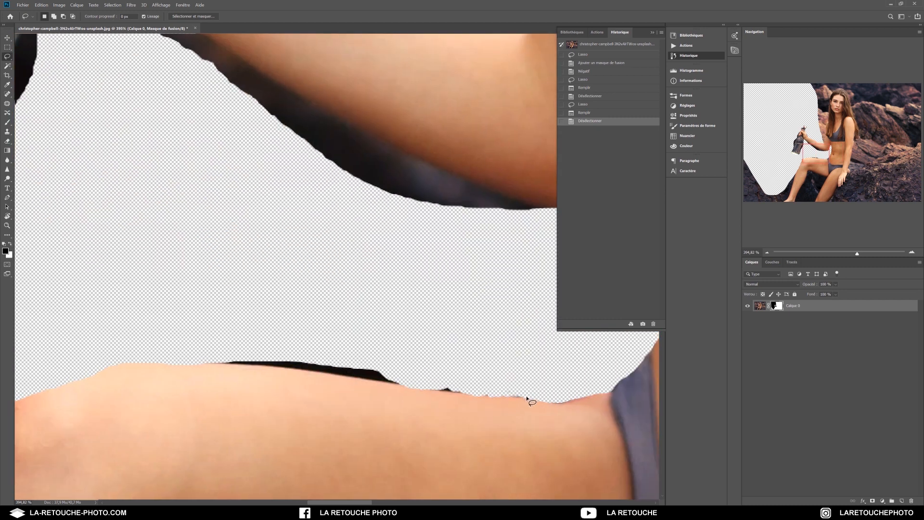
left_click_drag(465, 396, 443, 390)
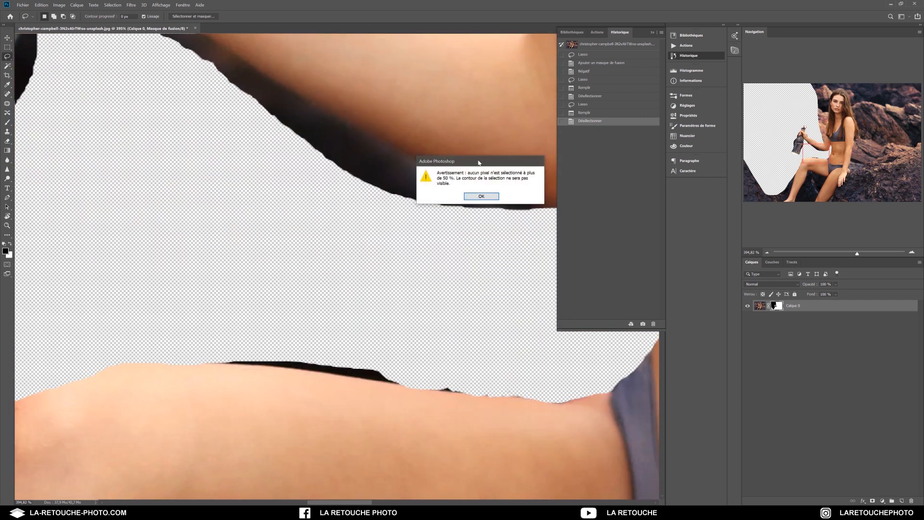
left_click(481, 196)
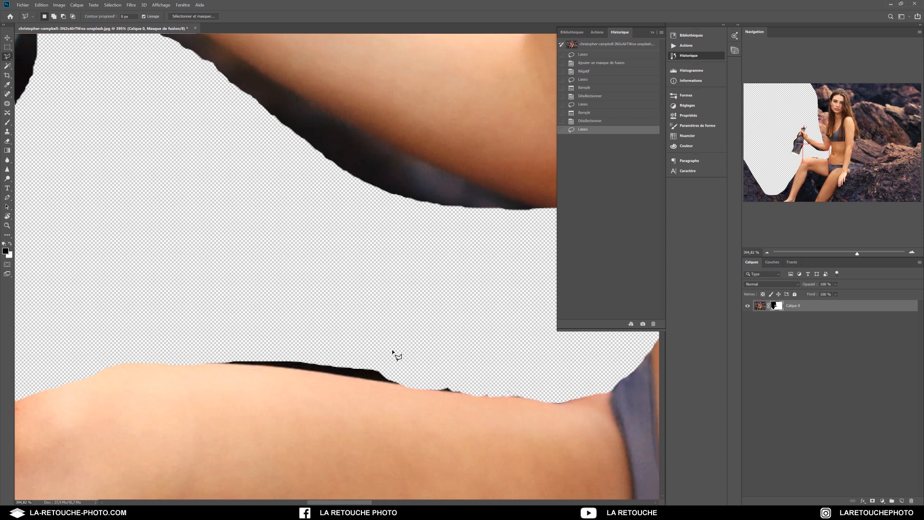
Start a Polygonal Lasso outline along the thigh's upper edge and bring it up through the transparent gap towards the forearm.
mouse_move(595, 392)
left_mouse_down()
mouse_move(558, 403)
mouse_move(473, 398)
mouse_move(219, 365)
left_mouse_up()
left_click(201, 364)
left_click_drag(163, 370, 376, 334)
left_click(345, 131)
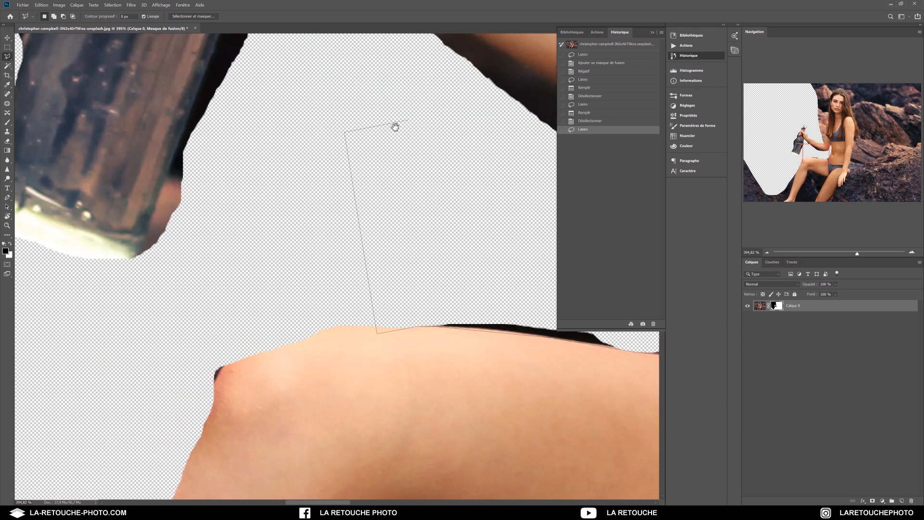
left_click(221, 227)
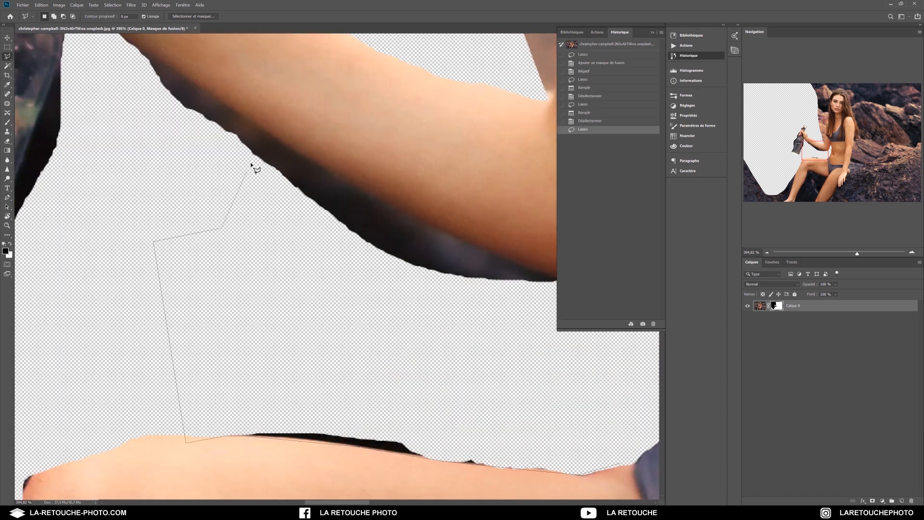
Continue the polygonal outline along the forearm's underside to the elbow and close it back at the top of the thigh.
left_click(278, 138)
left_click(347, 180)
left_click_drag(516, 291, 304, 268)
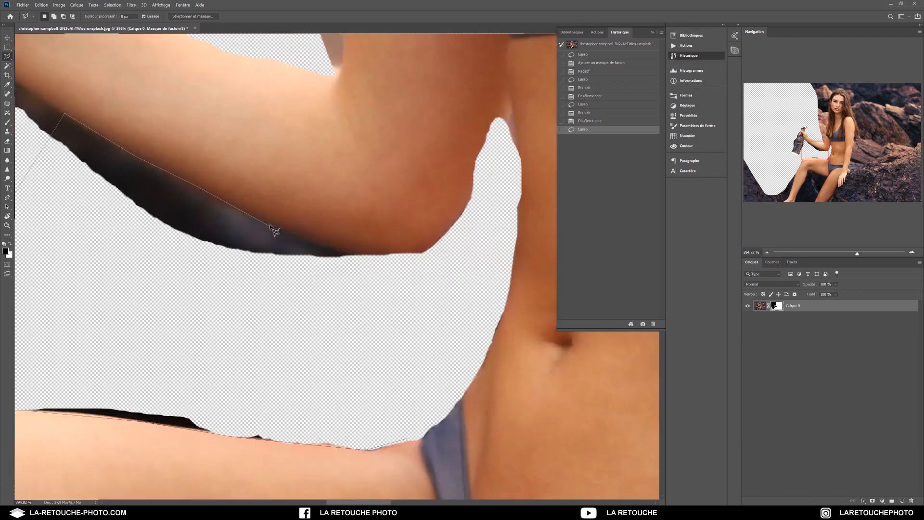
left_click(323, 244)
left_click(352, 251)
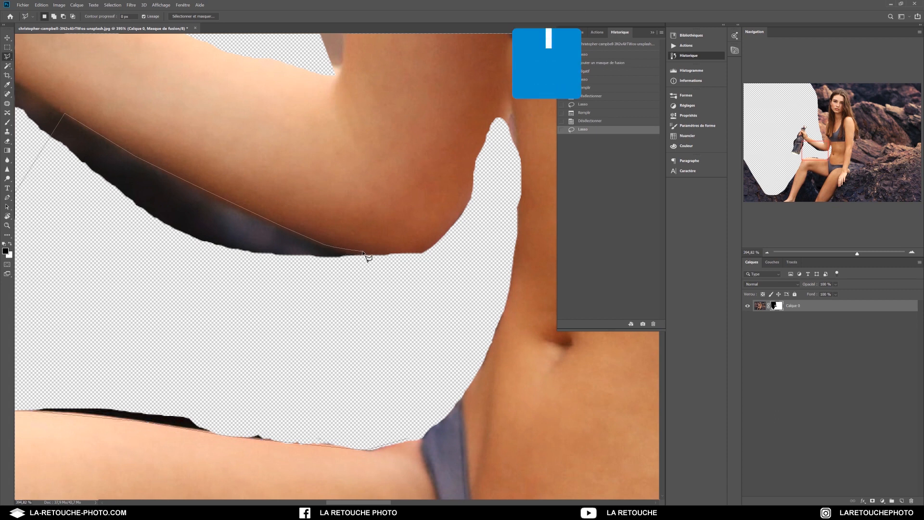
left_click(436, 252)
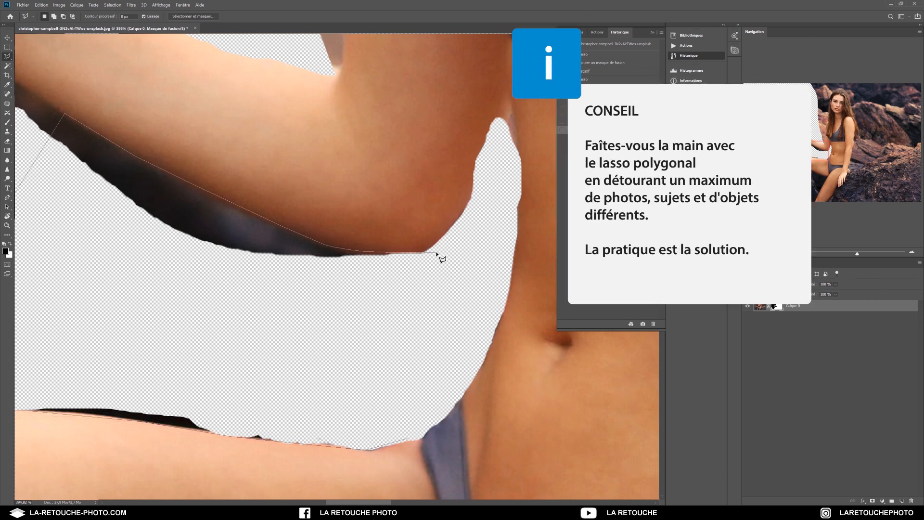
left_click(326, 329)
left_click_drag(97, 307, 334, 284)
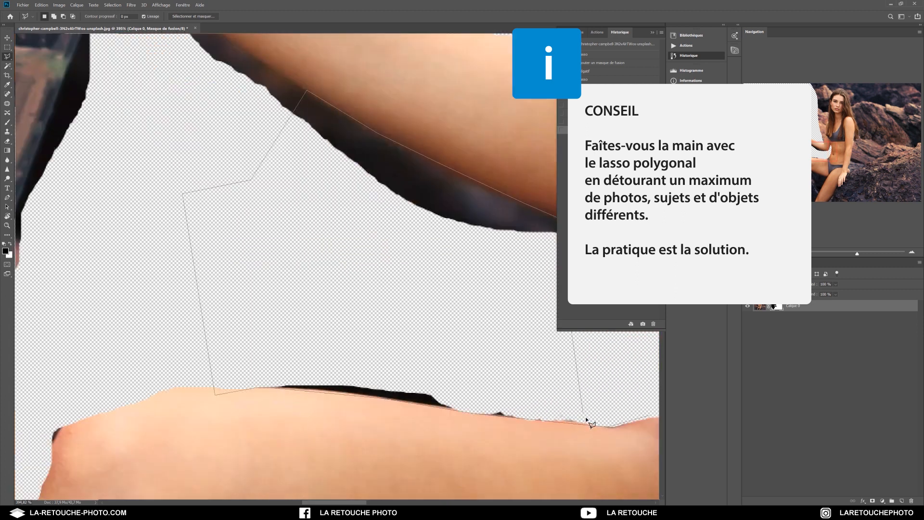
left_click(651, 416)
Fill the polygonal selection on the mask with the foreground colour and deselect.
key("shift+F5")
left_click(491, 183)
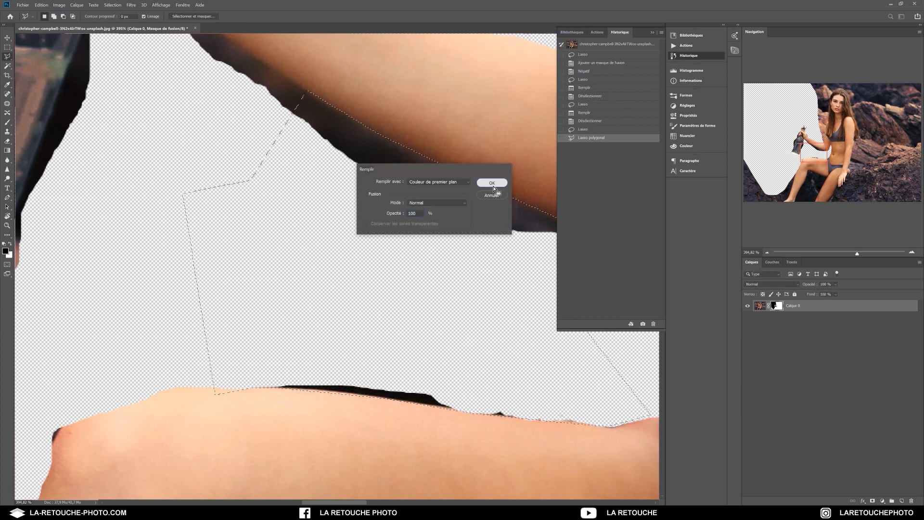
key("ctrl+d")
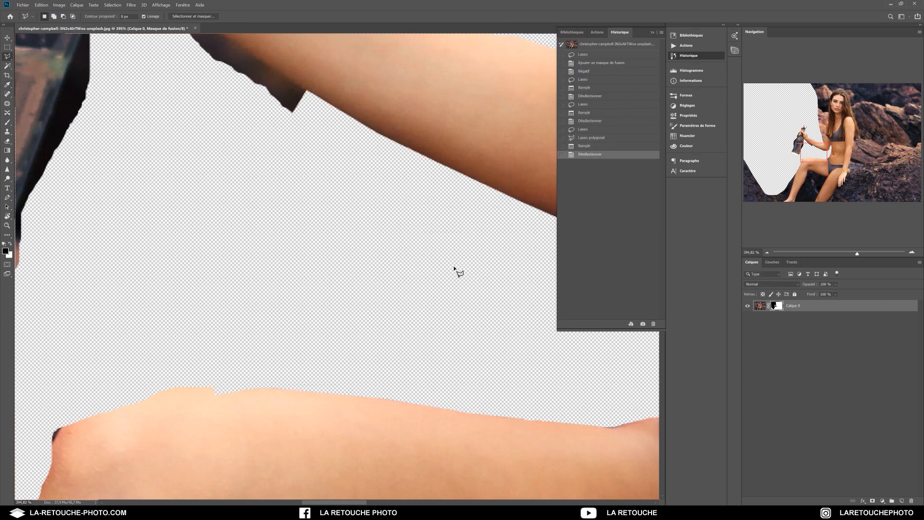
Compare the cutout before and after the last fill using the history states, and examine the thigh's edge up close.
scroll(351, 299, "down", 4)
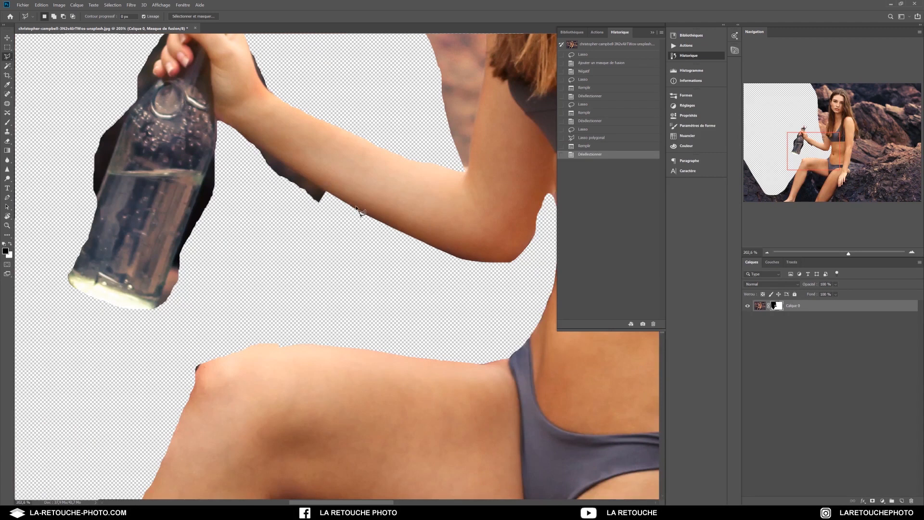
left_click(601, 140)
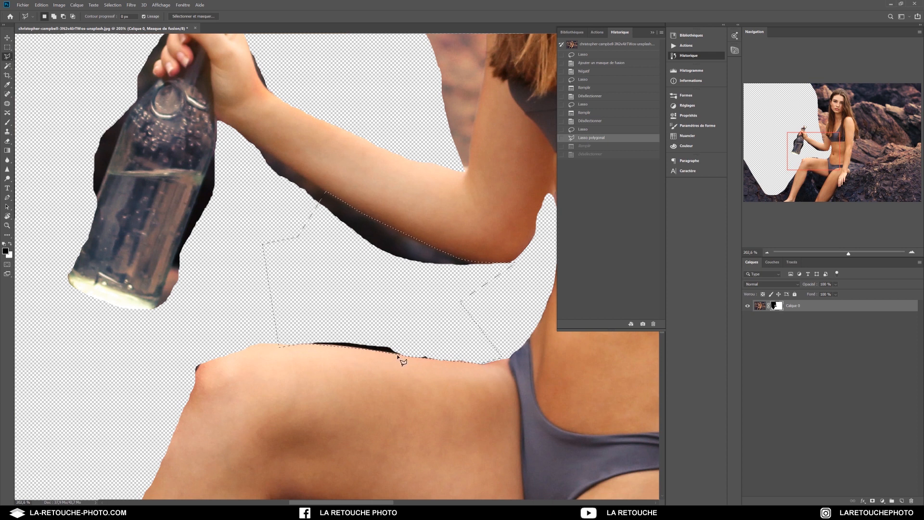
left_click(594, 155)
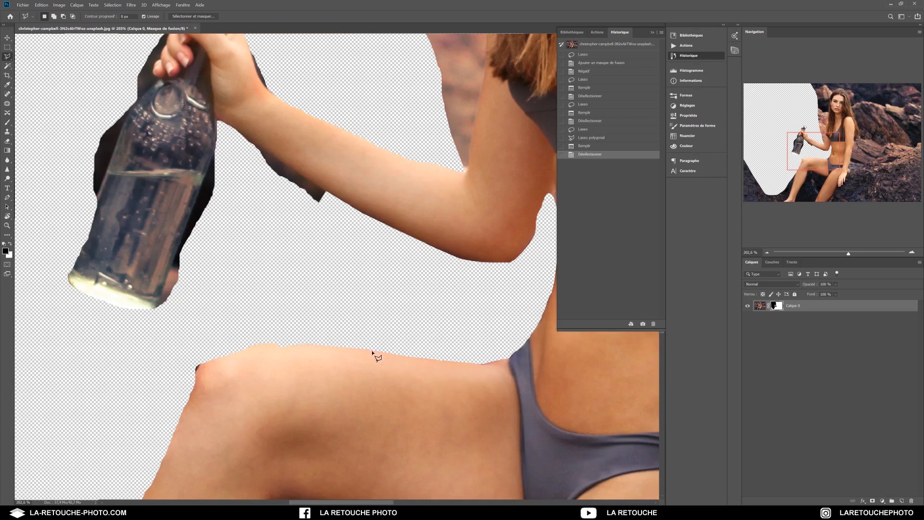
scroll(324, 365, "up", 8)
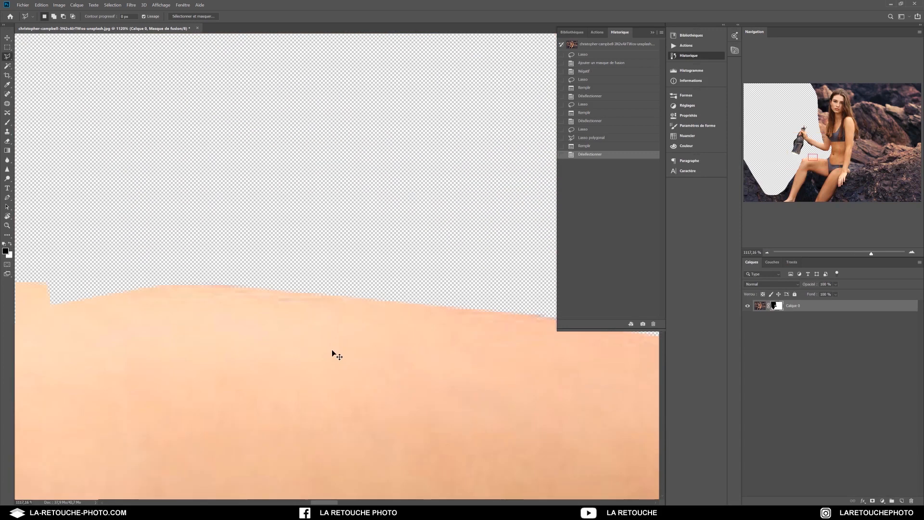
scroll(145, 362, "down", 5)
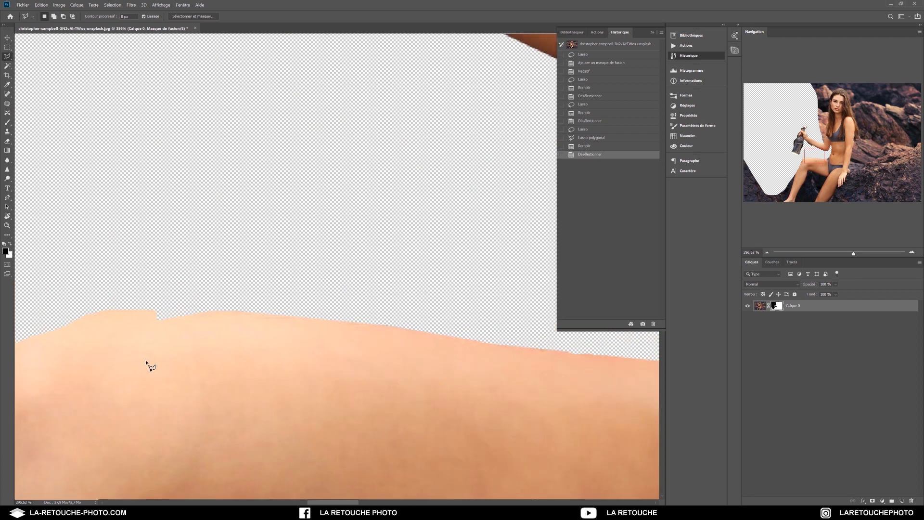
left_click_drag(136, 387, 418, 334)
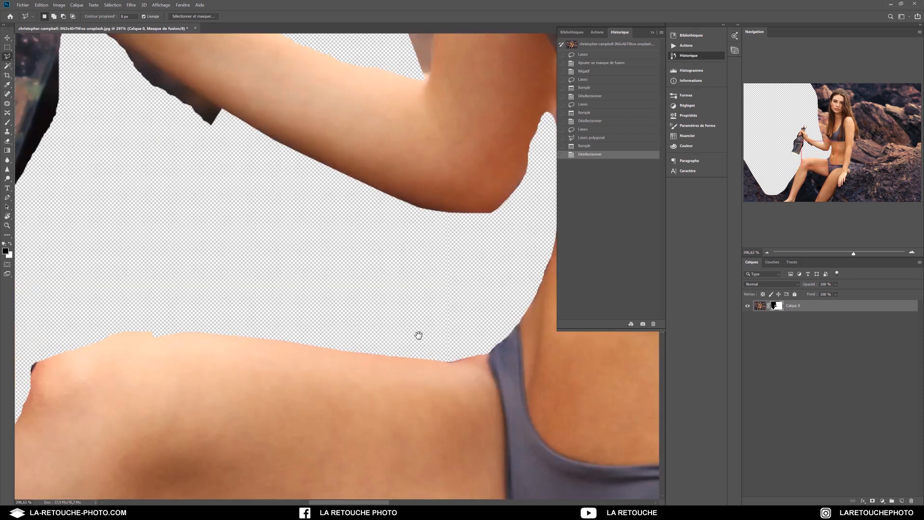
Select the background between the bottle and the forearm's underside with the Polygonal Lasso.
left_click_drag(325, 157, 284, 383)
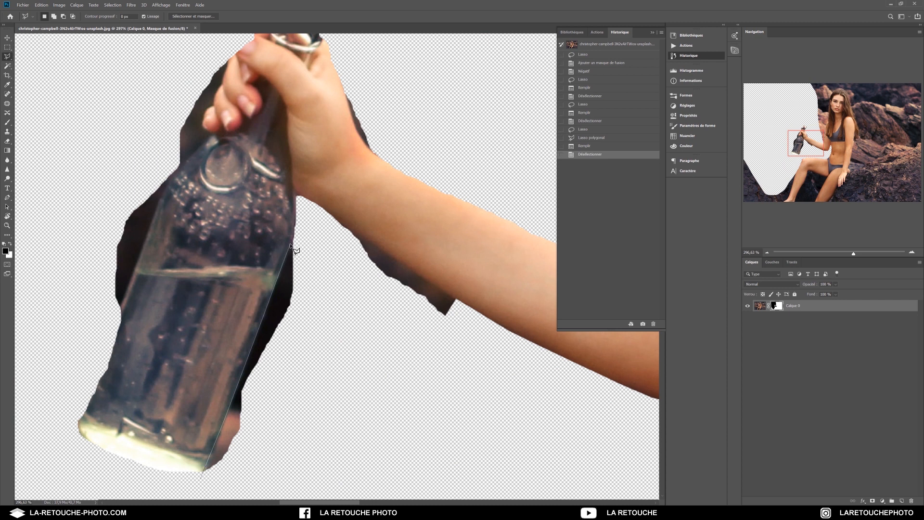
left_click(295, 195)
left_click(421, 424)
left_click(201, 478)
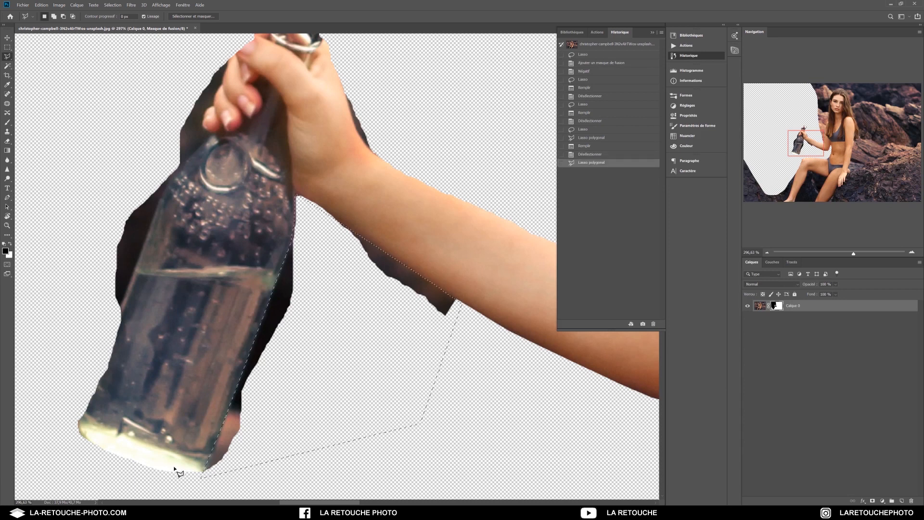
Add the background along the bottle's outer side, from its base up to the fingers, to the polygonal selection.
left_click(79, 436, "shift")
left_click(121, 309)
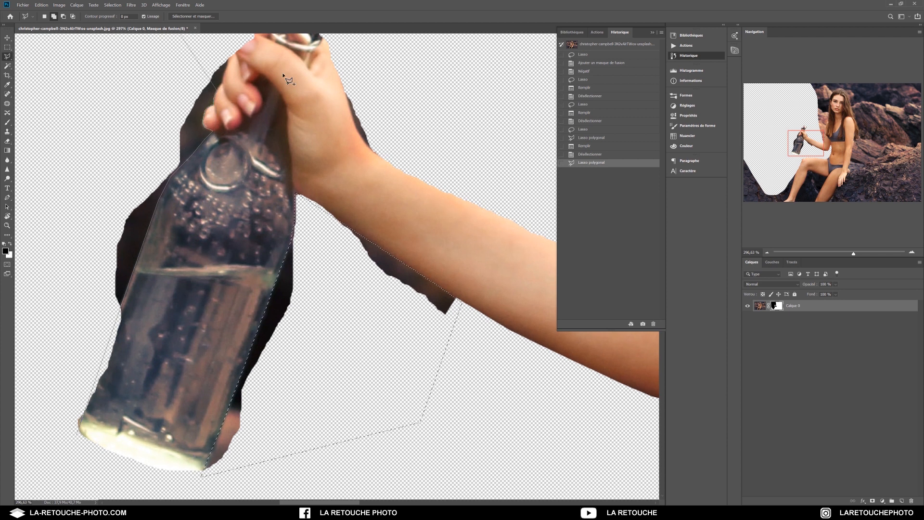
left_click_drag(257, 180, 369, 288)
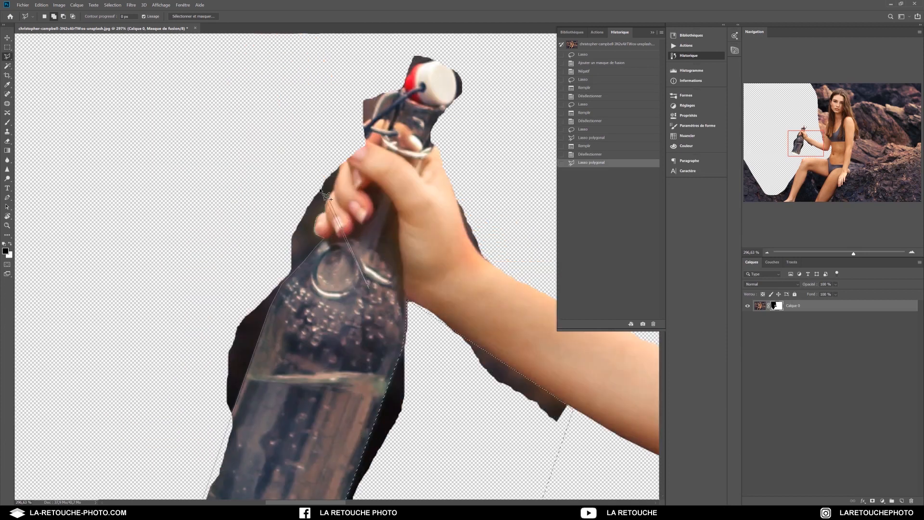
left_click(369, 288)
key("BackSpace")
left_click(325, 139)
left_click(210, 177)
left_click(143, 284)
left_click_drag(93, 424, 218, 185)
left_click(244, 378)
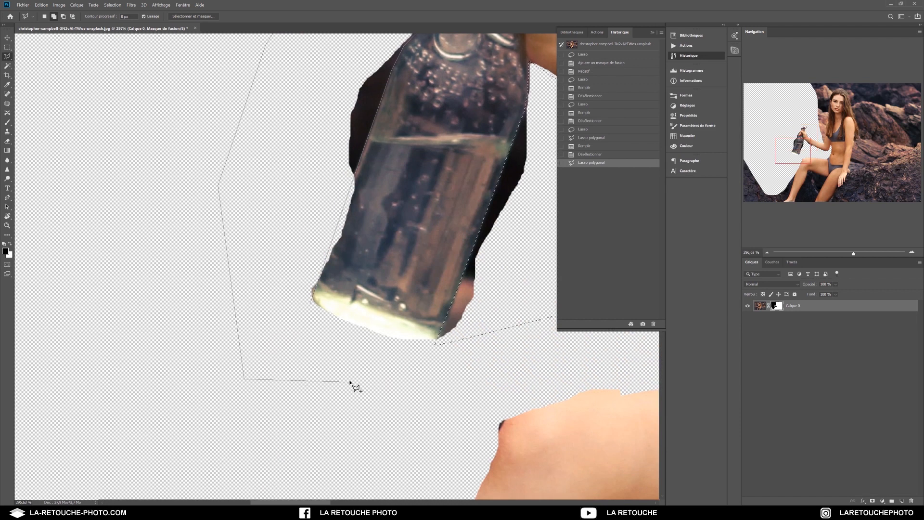
left_click(311, 306)
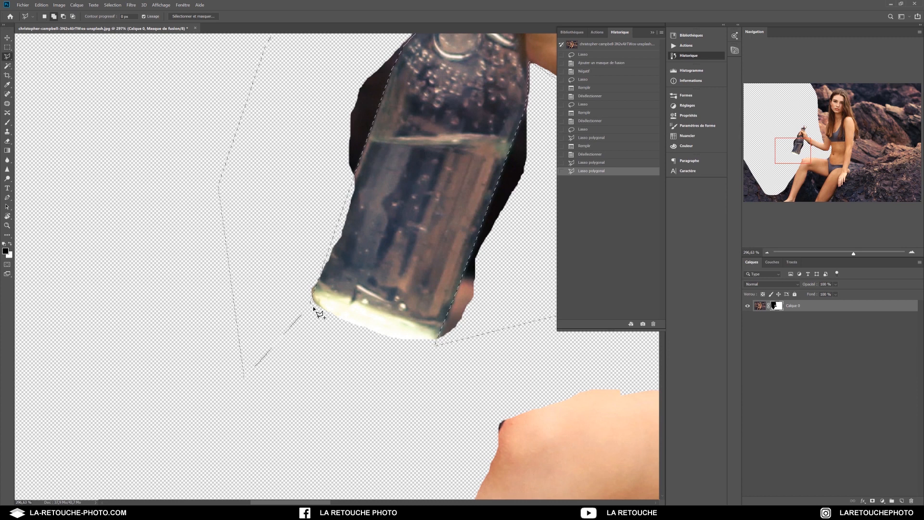
Fill the combined selection on the mask with Couleur de premier plan and deselect.
left_click(41, 5)
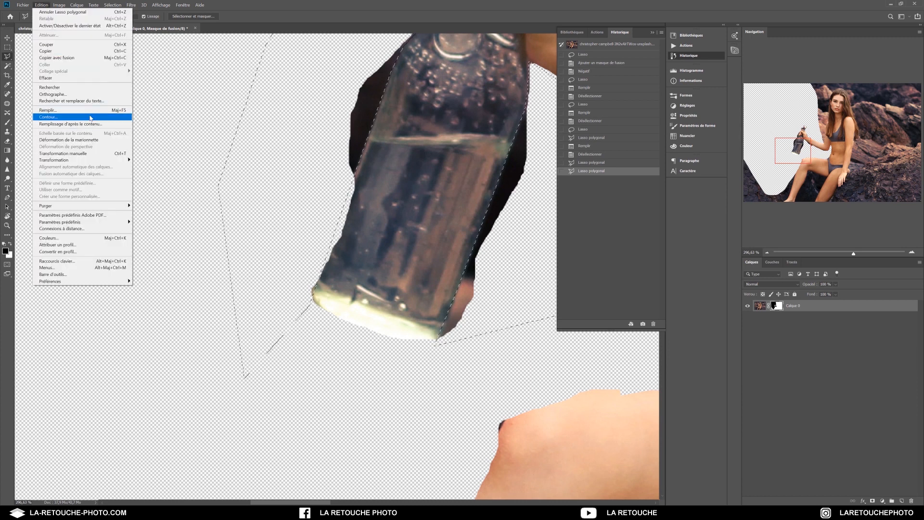
left_click(91, 114)
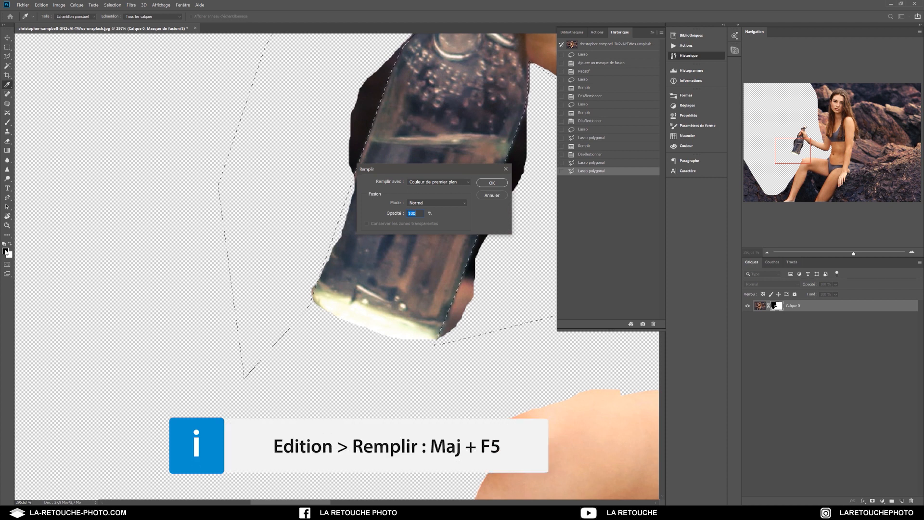
left_click(461, 182)
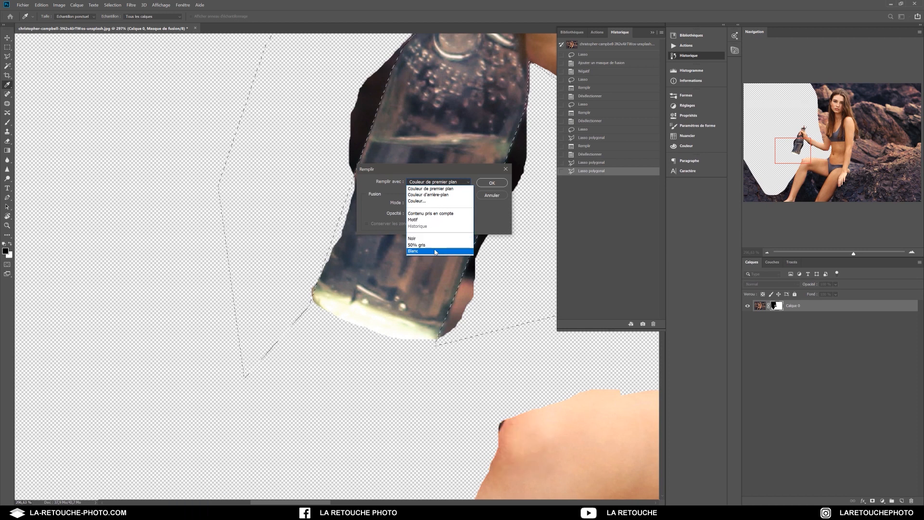
left_click(436, 188)
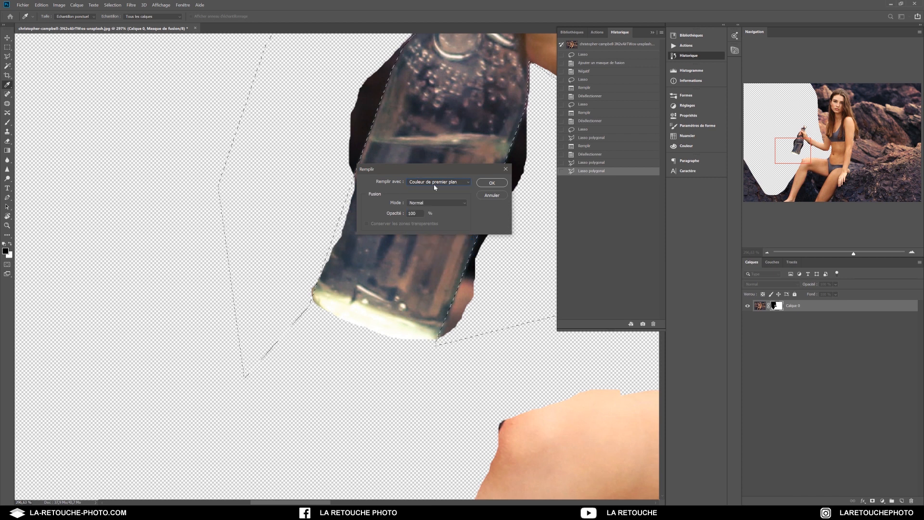
left_click(490, 183)
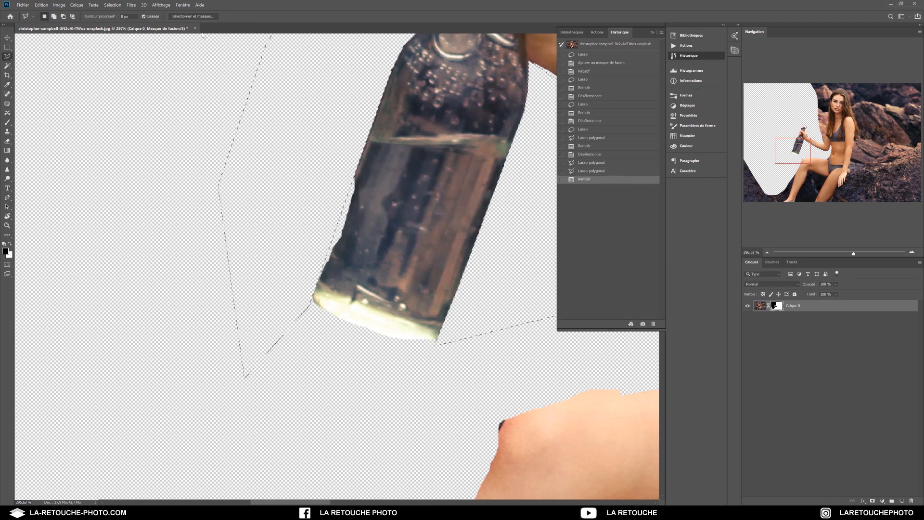
left_click(113, 5)
left_click(123, 20)
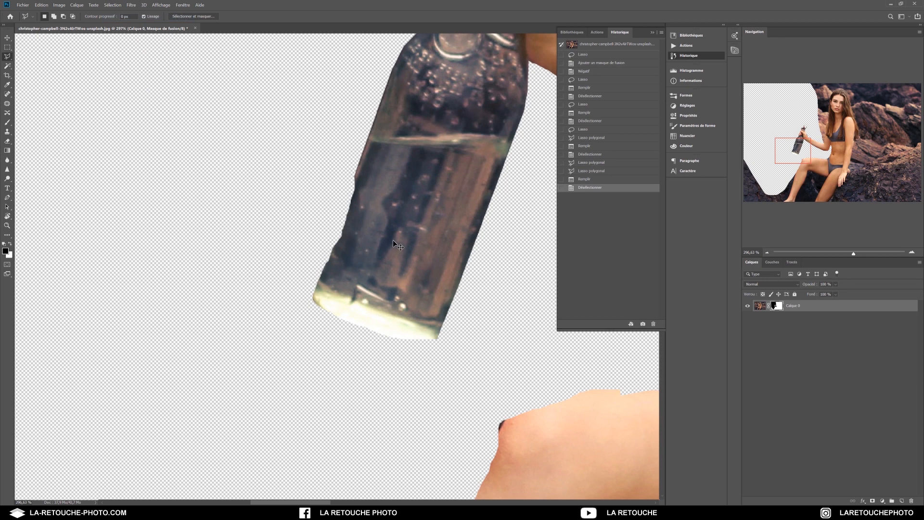
Undo the last deselection to bring back the selection around the bottle, and invert it.
key("ctrl+z")
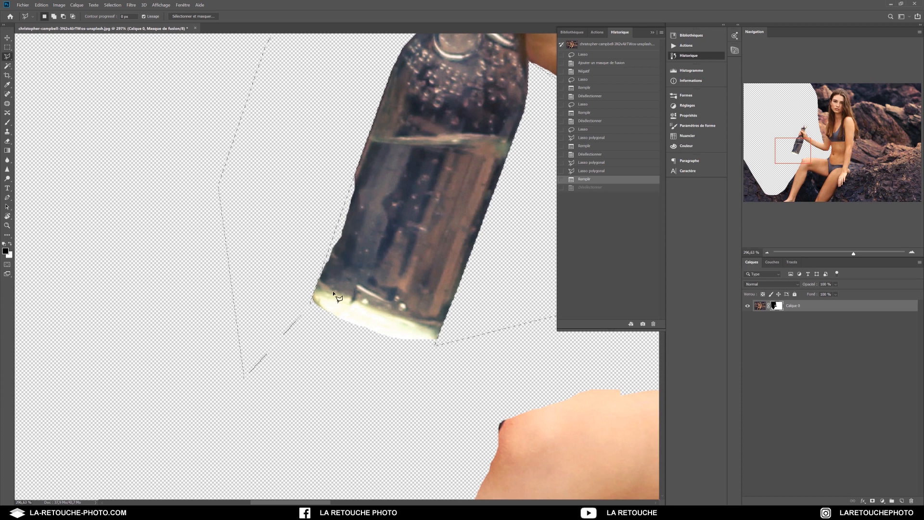
left_click(113, 5)
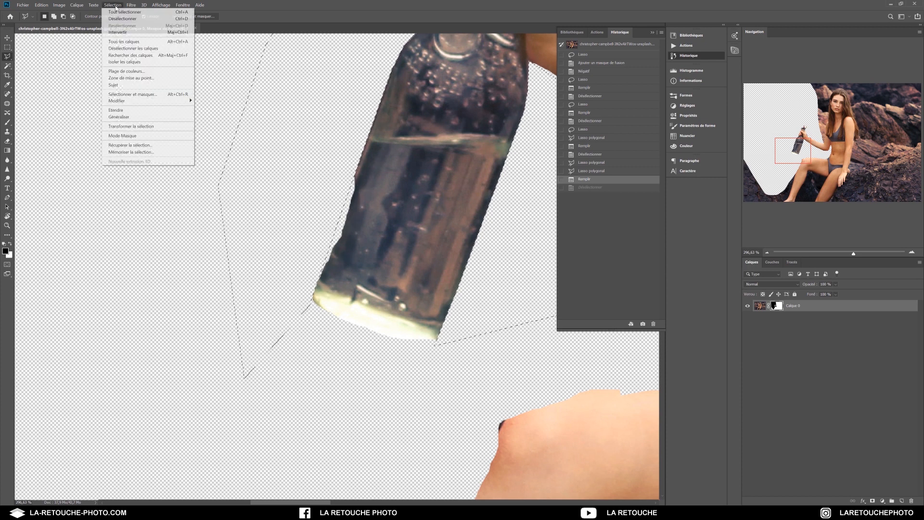
left_click(120, 33)
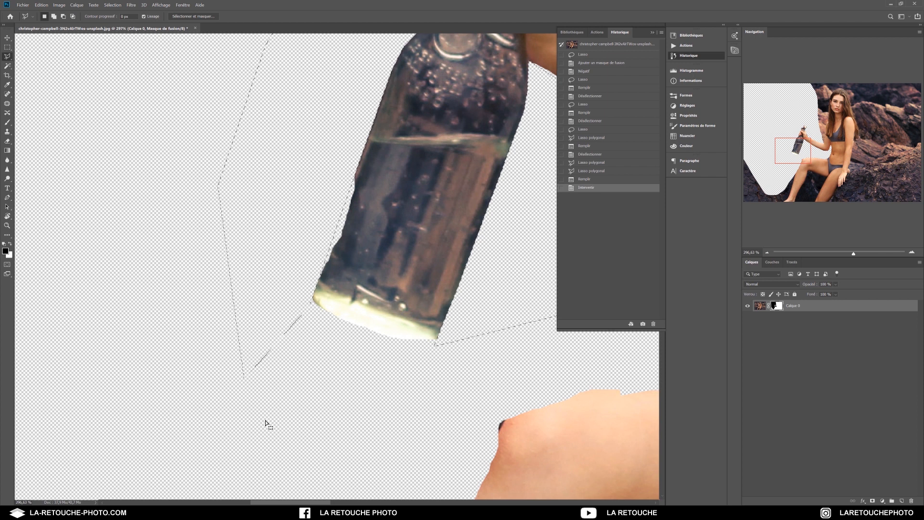
Try to fill the inverted selection on the layer mask with the black foreground colour, and undo the fill.
key("shift+F5")
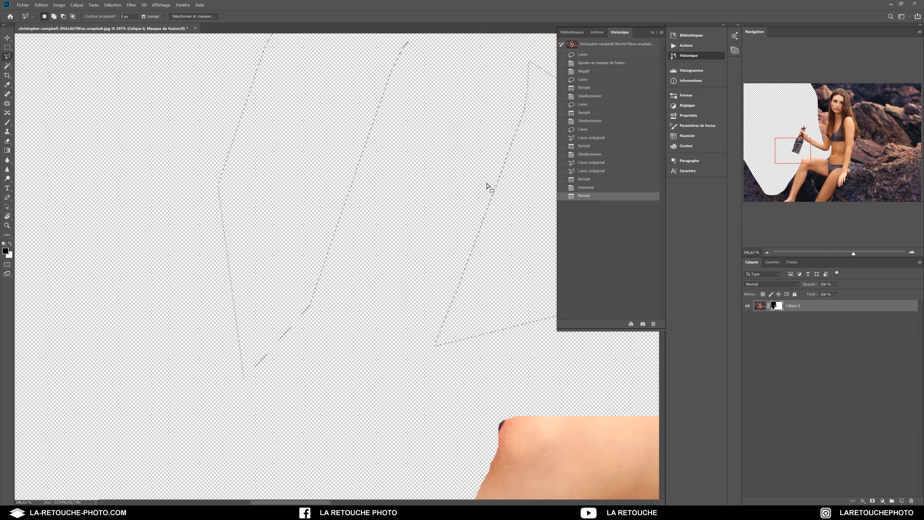
left_click_drag(854, 255, 828, 254)
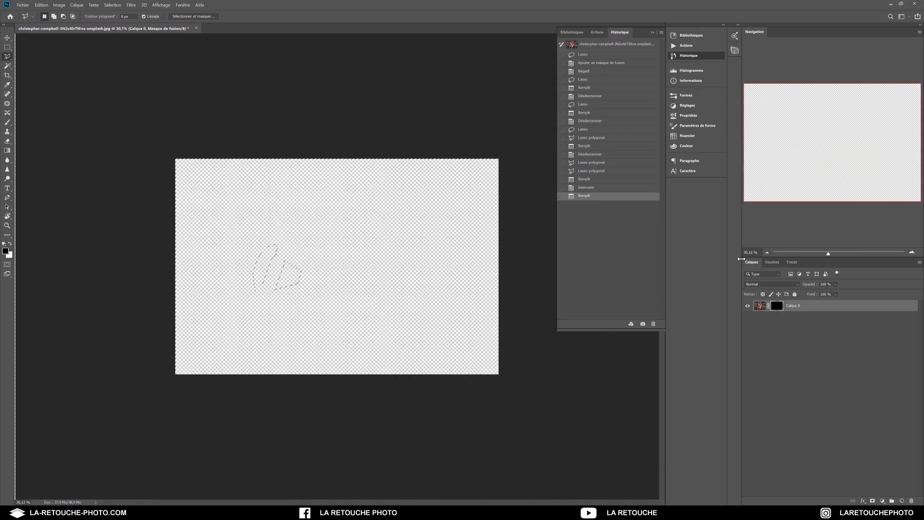
key("ctrl+z")
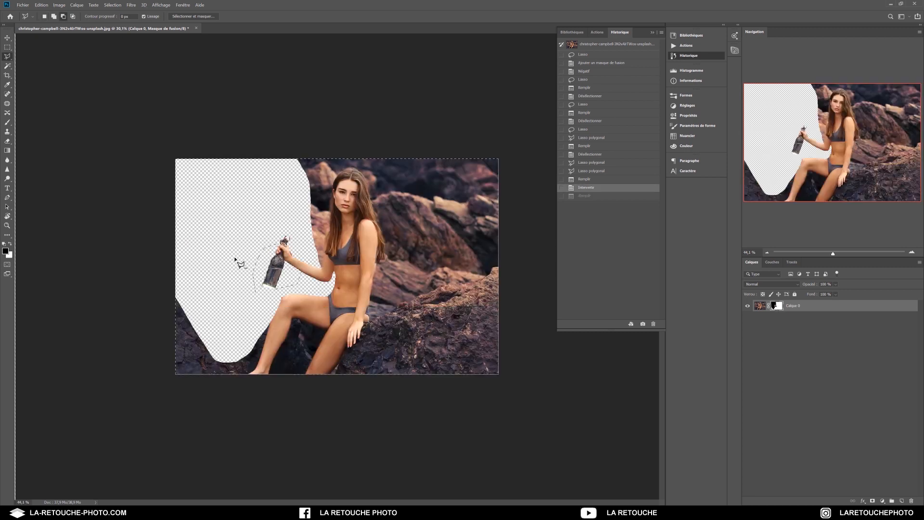
Paint white on the mask with a 100% hard brush along the bottle's jagged outer edge to restore the glass, and deselect.
scroll(241, 264, "up", 5)
scroll(147, 272, "up", 2)
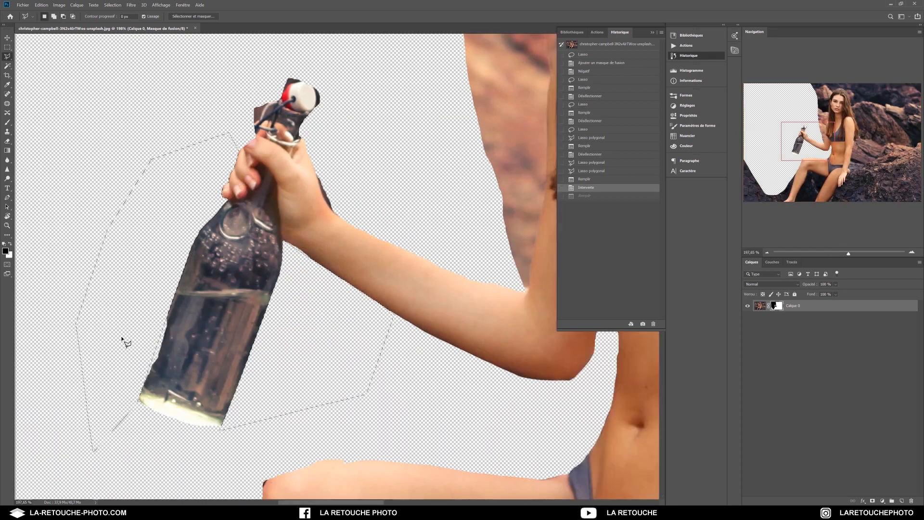
left_click_drag(124, 340, 281, 288)
key("b")
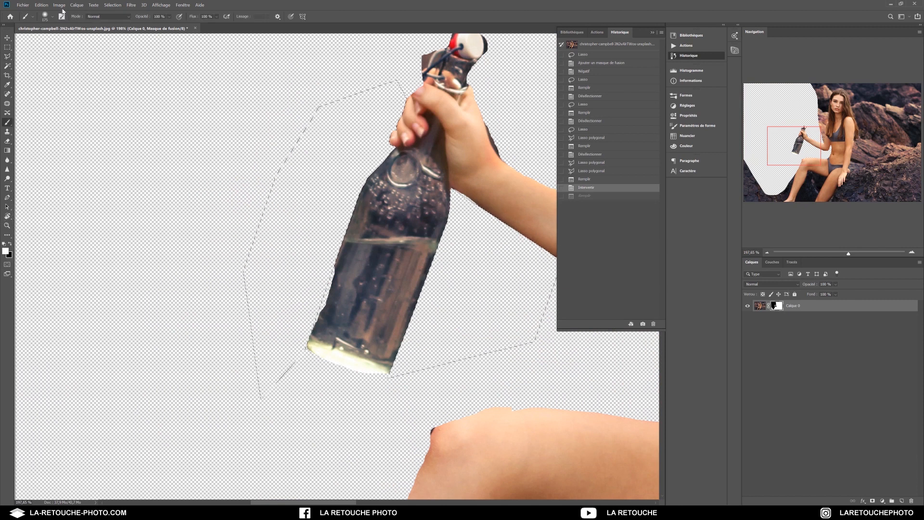
left_click(48, 16)
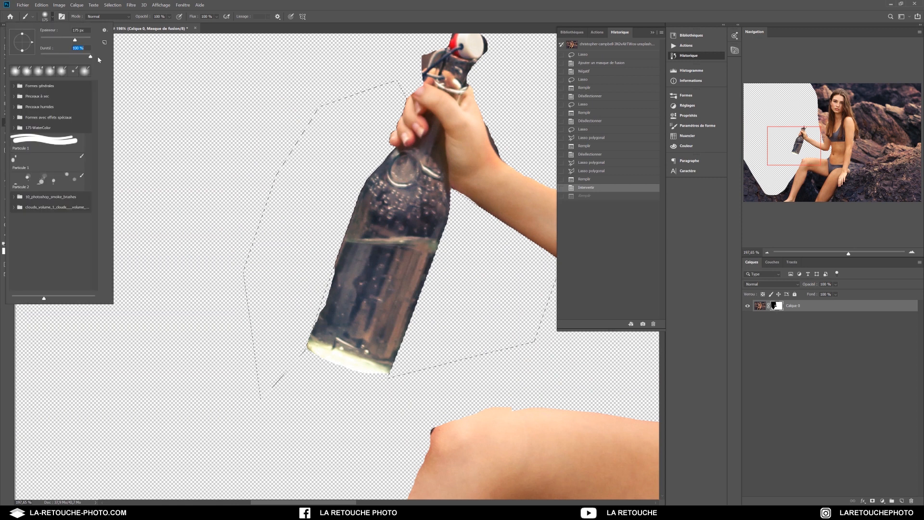
left_click(387, 15)
mouse_move(349, 311)
left_mouse_down()
mouse_move(297, 323)
mouse_move(334, 327)
left_mouse_up()
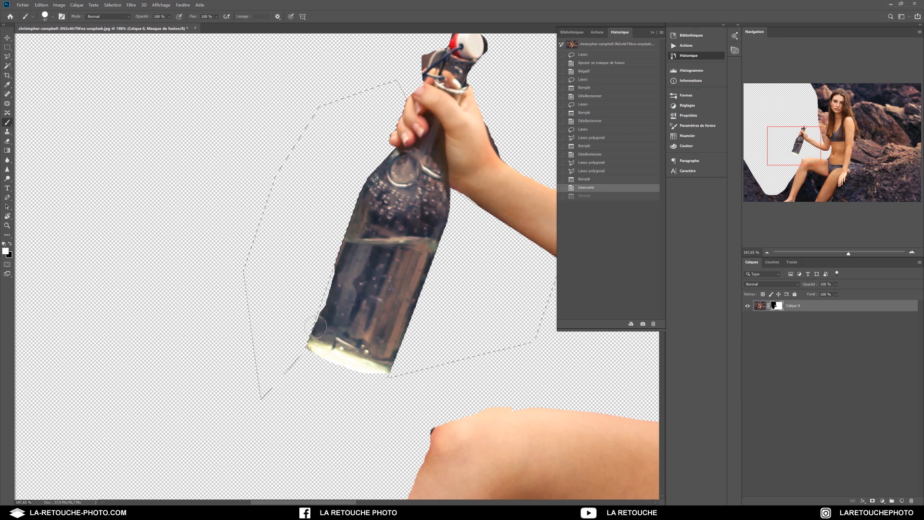
left_click_drag(411, 195, 428, 212)
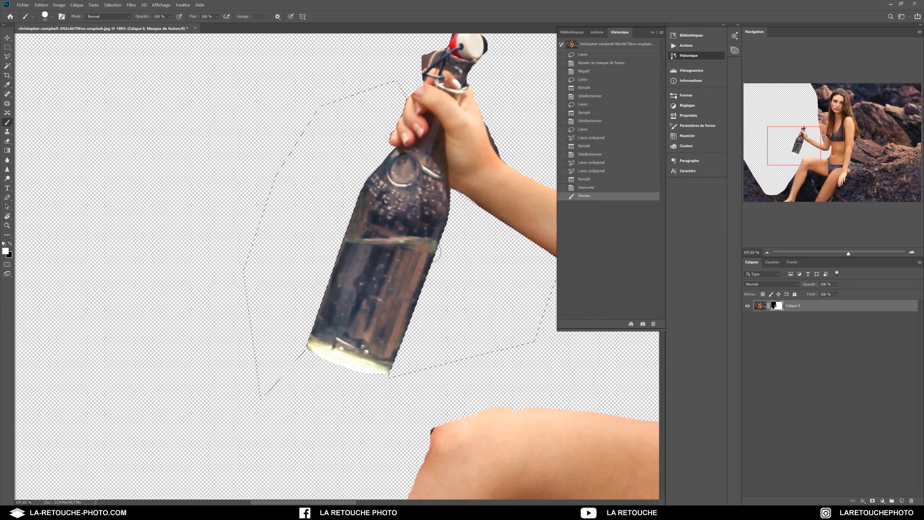
key("ctrl+d")
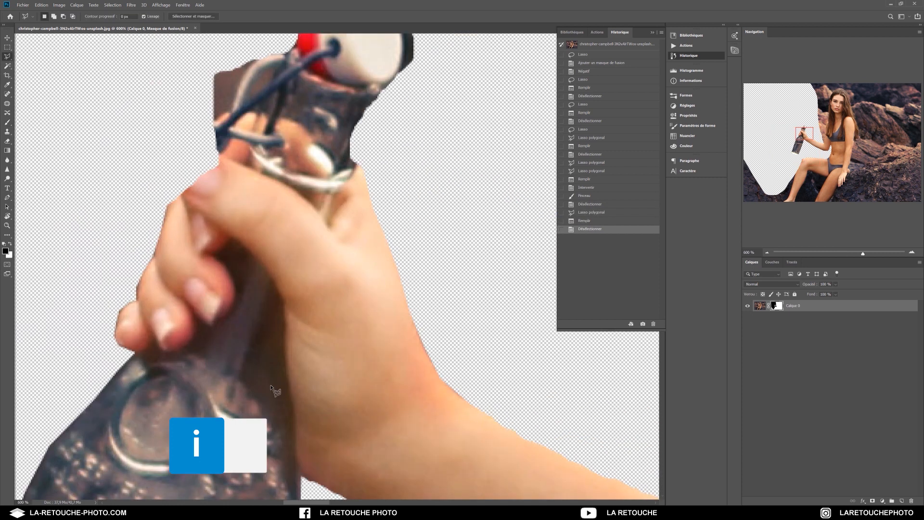
Select the dark leftover beside the cap's white side with the Polygonal Lasso, fill it with black on the mask, and deselect.
left_click_drag(338, 145, 334, 337)
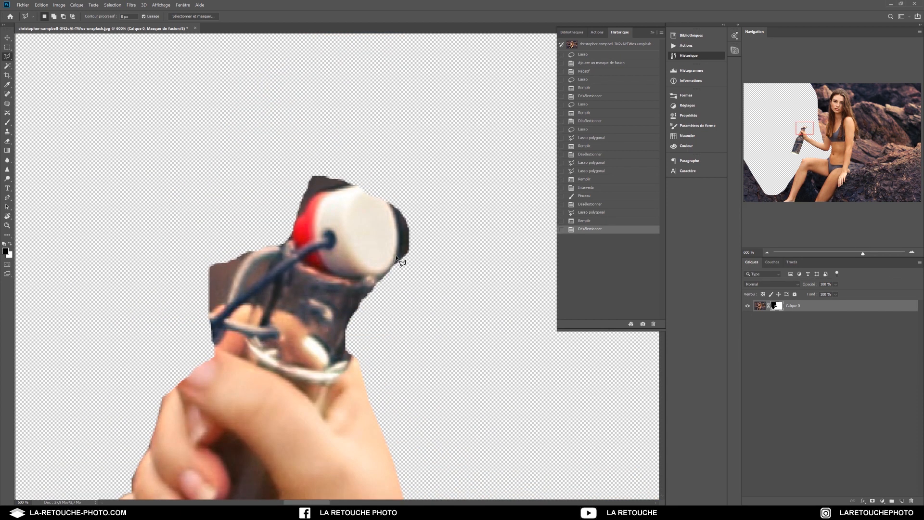
left_click(385, 199)
left_click(395, 182)
left_click(438, 204)
left_click(440, 264)
left_click(395, 272)
key("shift+F5")
key("Return")
key("ctrl+d")
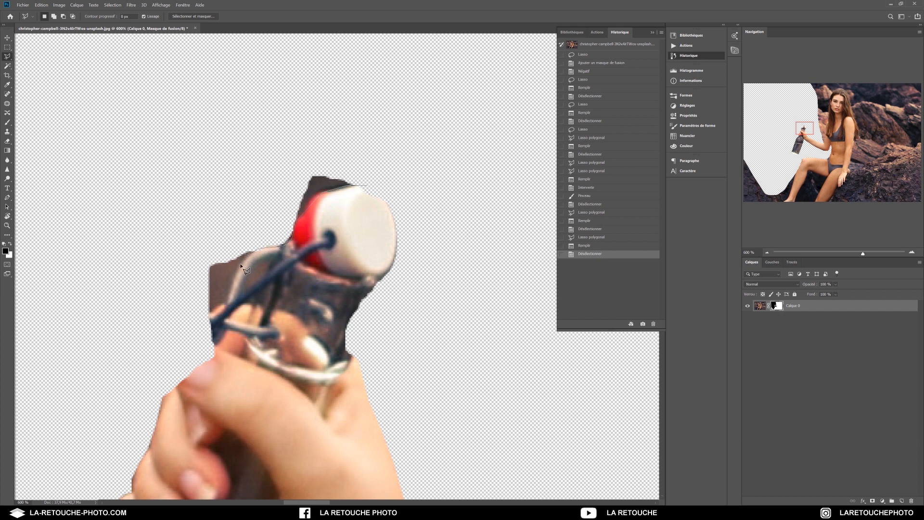
Select the leftover background around the cap's red side and the wire clasp, fill it with black on the mask, and deselect.
left_click(226, 304)
left_click(185, 326)
left_click(176, 234)
left_click(243, 181)
left_click(340, 146)
double_click(368, 185)
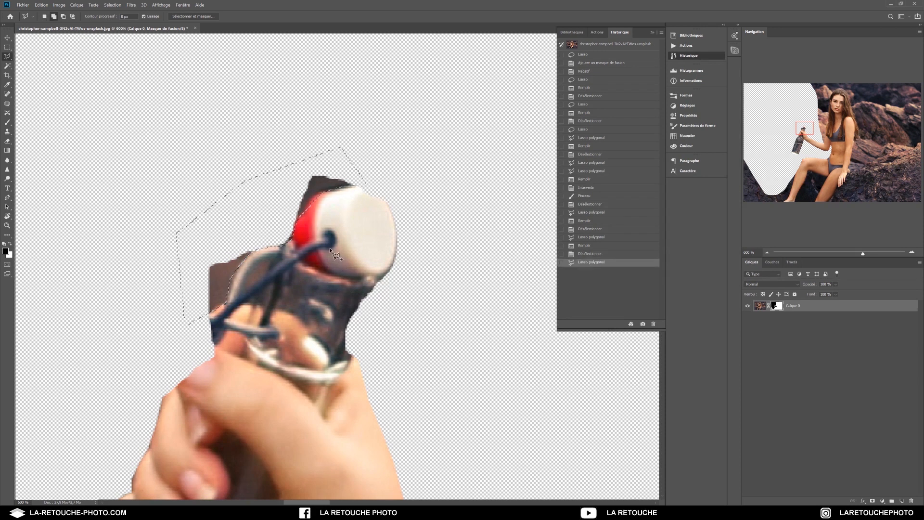
key("shift+F5")
key("Return")
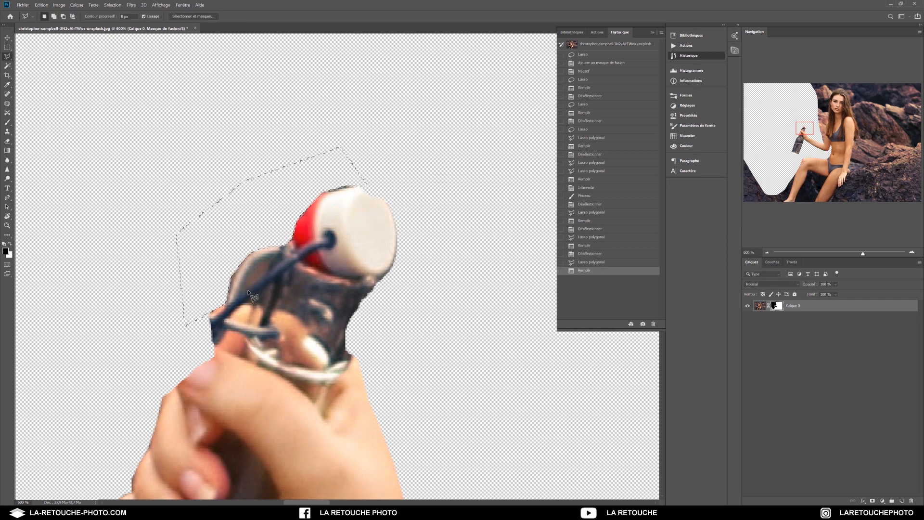
key("ctrl+d")
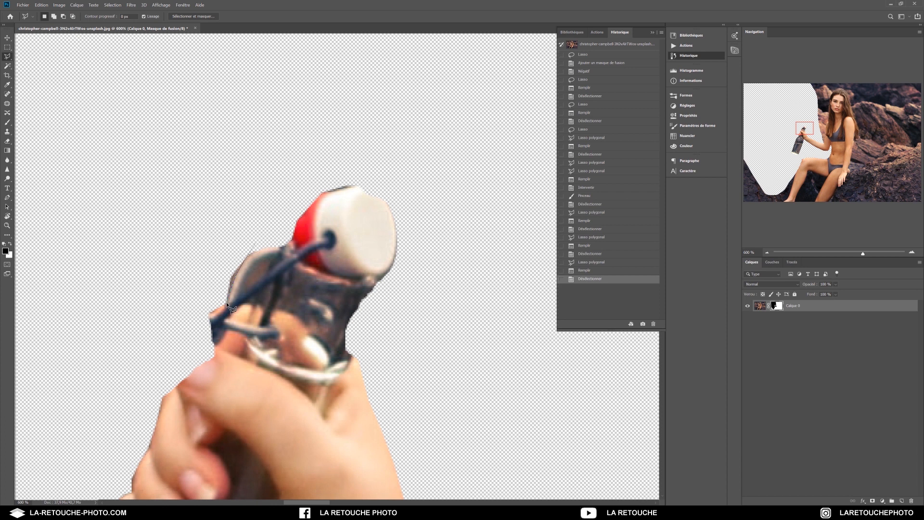
Select the remaining dark fringe along the wire clasp's outer curve, fill it with black on the mask, and deselect.
left_click(194, 270)
left_click(203, 248)
left_click(256, 243)
key("shift+F5")
key("Return")
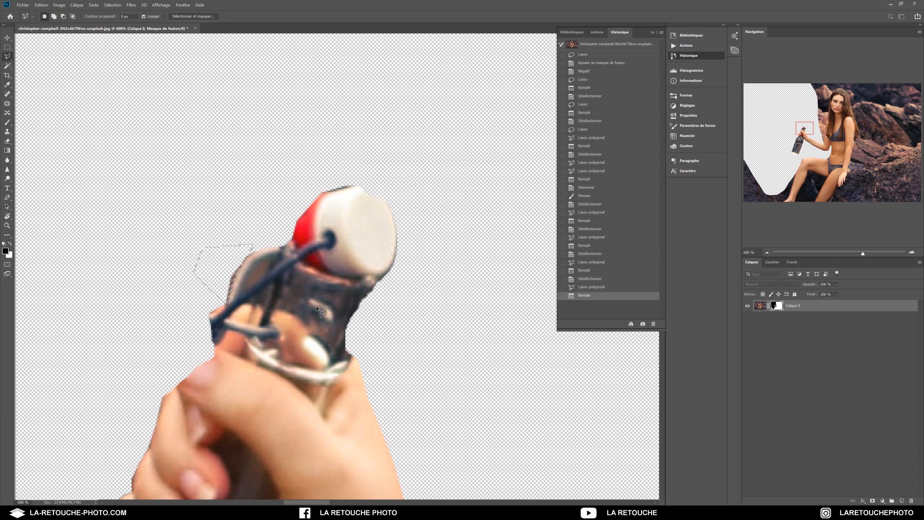
key("ctrl+d")
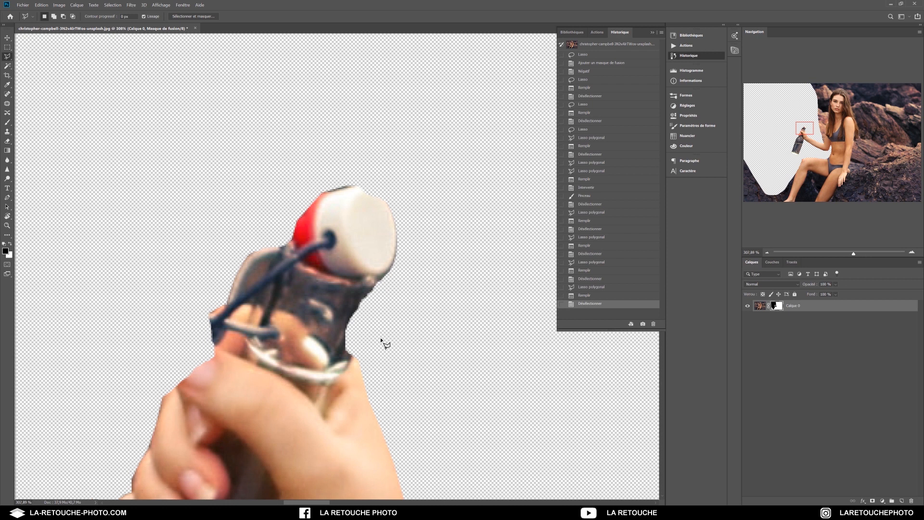
Start a Polygonal Lasso selection between the legs, tracing the inner edge of the leg nearer the resting hand from the image's lower border up.
key("ctrl+0")
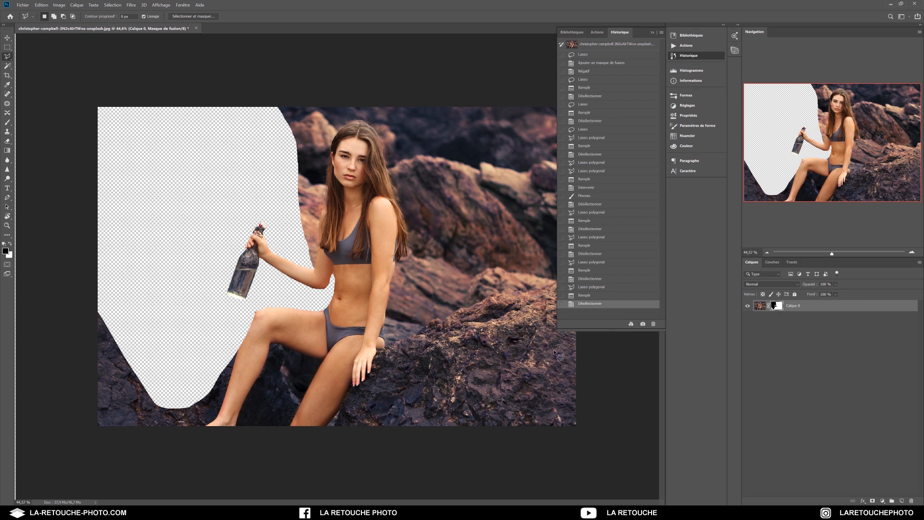
scroll(235, 449, "up", 4)
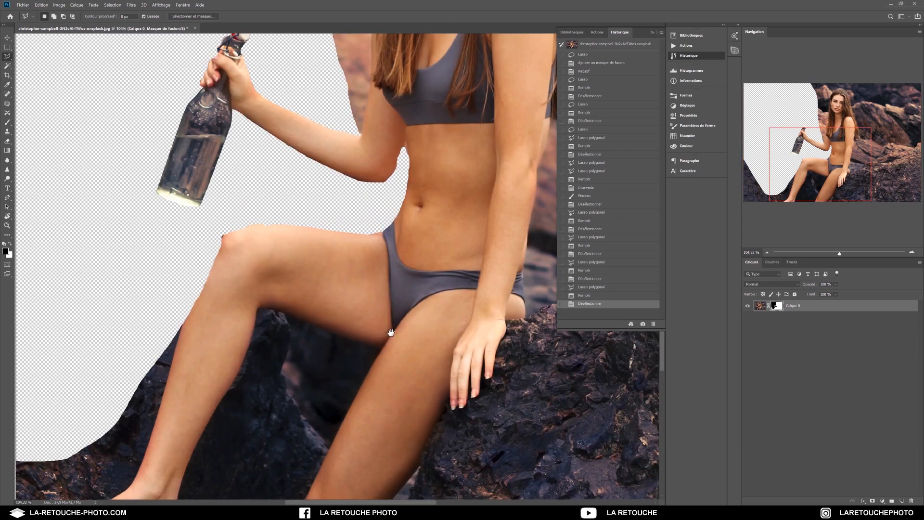
scroll(385, 375, "up", 3)
scroll(385, 375, "up", 6)
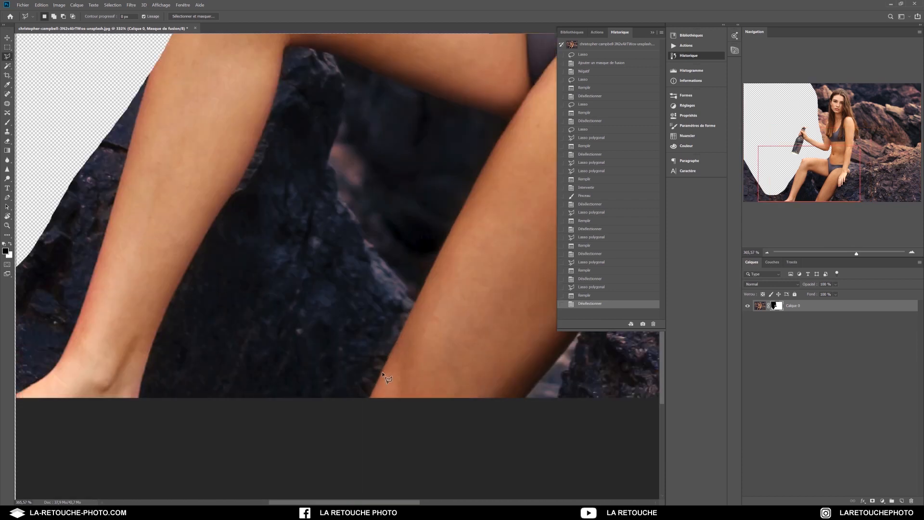
scroll(357, 442, "up", 1)
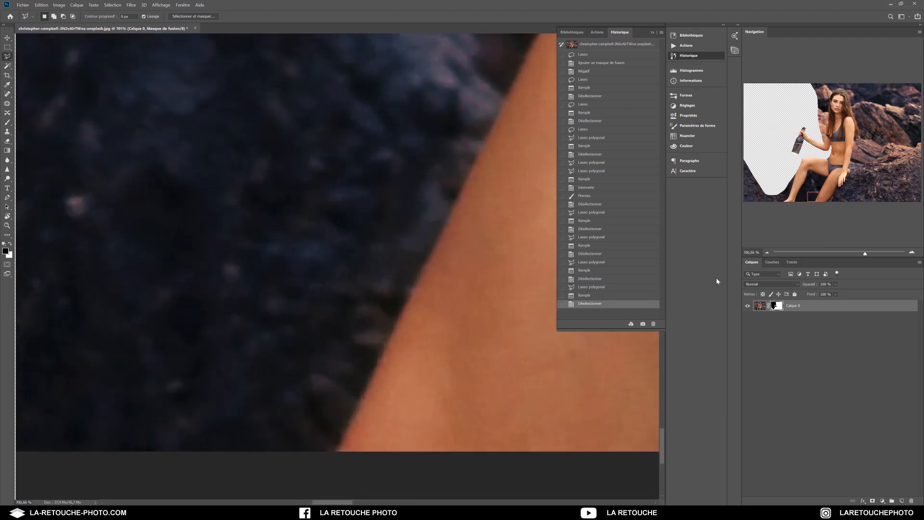
left_click(337, 453)
key("Escape")
left_click(478, 160)
left_click_drag(370, 390, 368, 392)
left_click(369, 393)
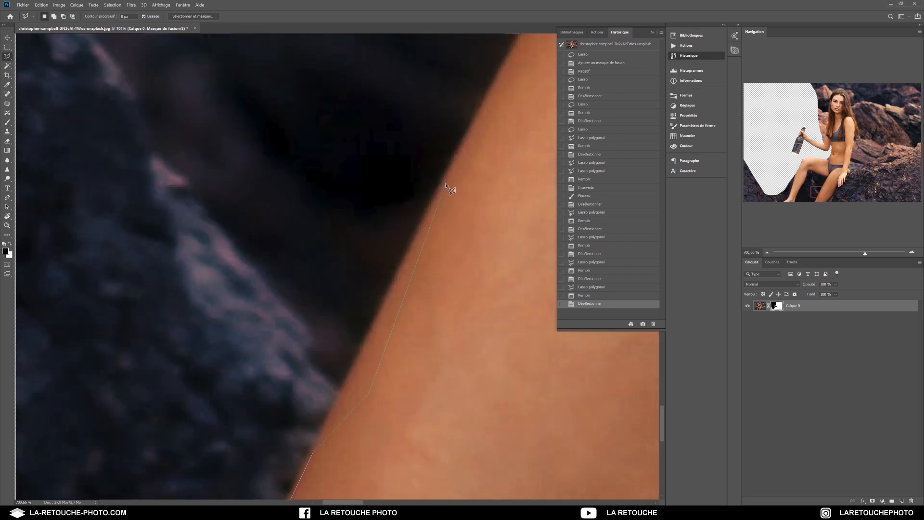
key("BackSpace")
left_click_drag(497, 117, 367, 295)
left_click(424, 197)
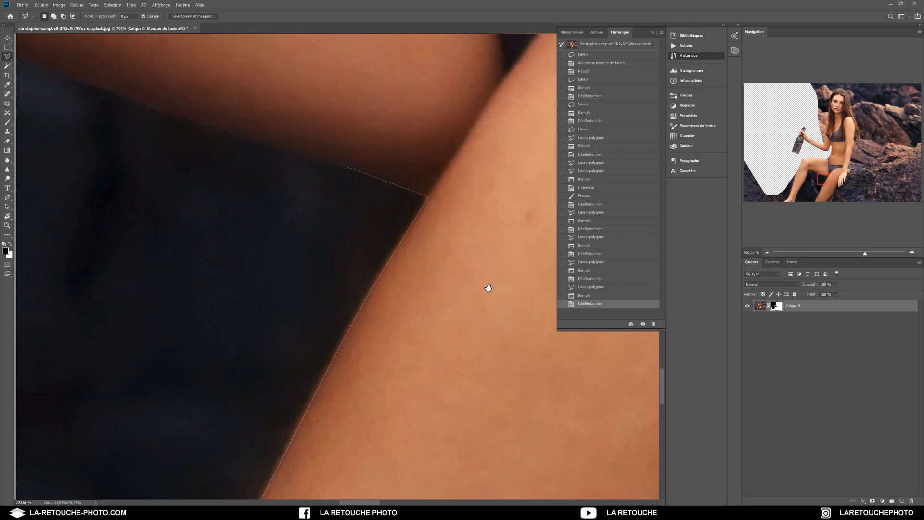
Continue the polygonal outline along the underside of the raised thigh into the hollow of the knee.
left_click_drag(487, 287, 746, 445)
left_click(494, 292)
left_click(359, 247)
left_click_drag(105, 179, 408, 244)
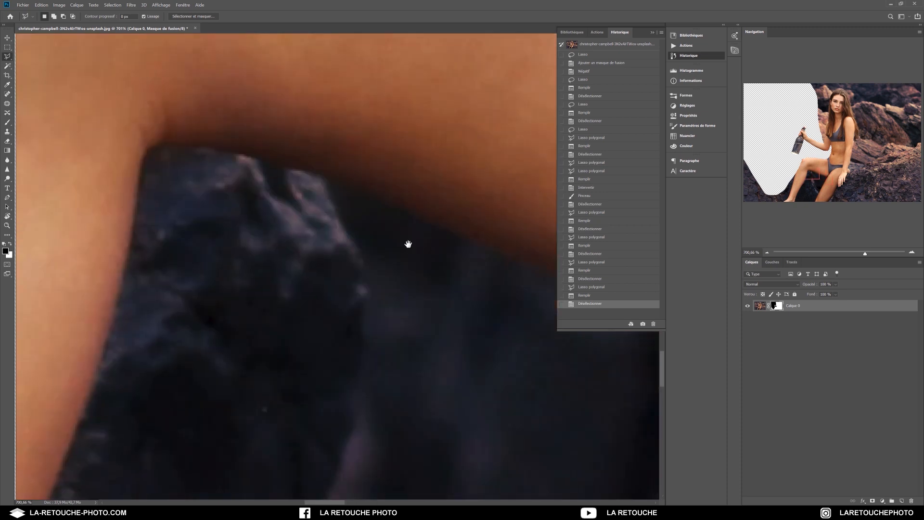
left_click(343, 184)
left_click(186, 139)
left_click(154, 140)
left_click(145, 146)
left_click(140, 159)
Continue the outline down the back of the raised leg's calf to the ankle at the image's lower border.
left_click_drag(144, 273, 497, 208)
left_click(475, 212)
left_click(438, 331)
left_click_drag(396, 364, 410, 121)
left_click(407, 209)
left_click(365, 291)
left_click(320, 369)
left_click(258, 463)
left_click_drag(257, 462, 439, 115)
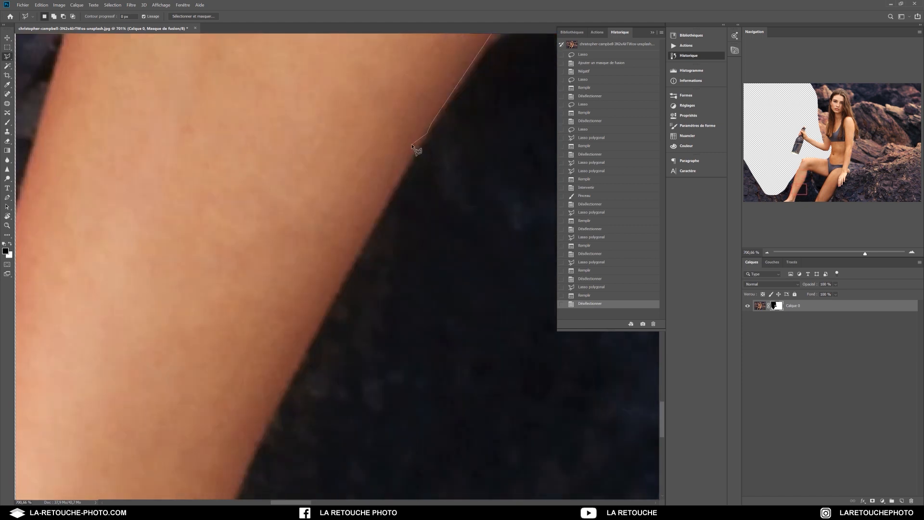
left_click(349, 256)
left_click(265, 432)
left_click_drag(265, 432, 440, 118)
left_click(417, 158)
left_click(330, 410)
left_click_drag(330, 450, 326, 381)
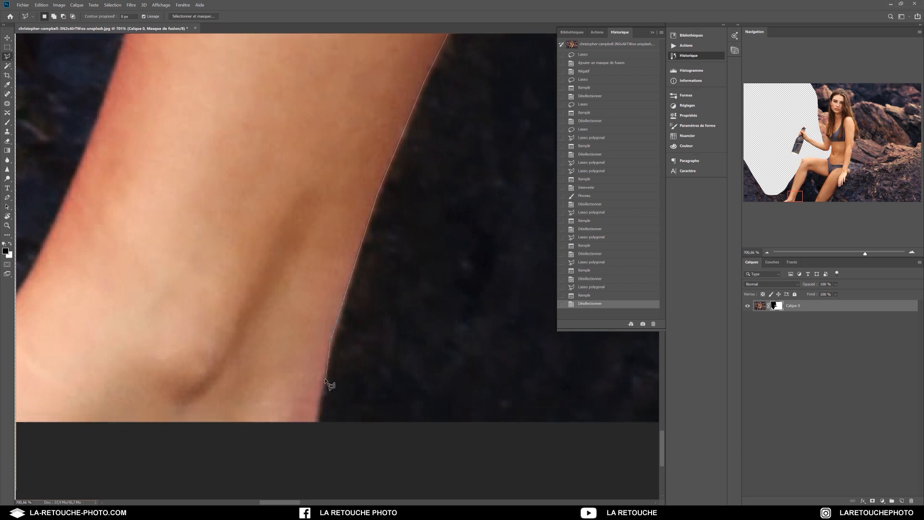
left_click(315, 428)
Close the outline below the image, fill the selected rock between the legs with black on the mask, and deselect.
left_click(592, 450)
left_click_drag(592, 450, 202, 392)
left_click_drag(523, 403, 143, 405)
left_click(236, 379)
left_click(283, 368)
key("shift+F5")
key("Return")
scroll(284, 371, "down", 12)
key("ctrl+d")
Start a polygonal outline at the foot on the image's lower border and trace the shin's front edge up to the transparent area.
scroll(163, 468, "up", 12)
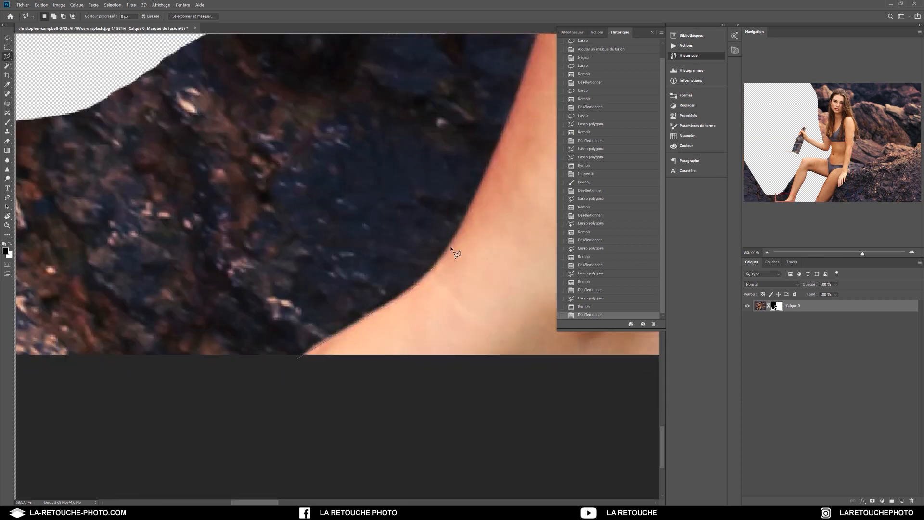
left_click_drag(451, 249, 295, 452)
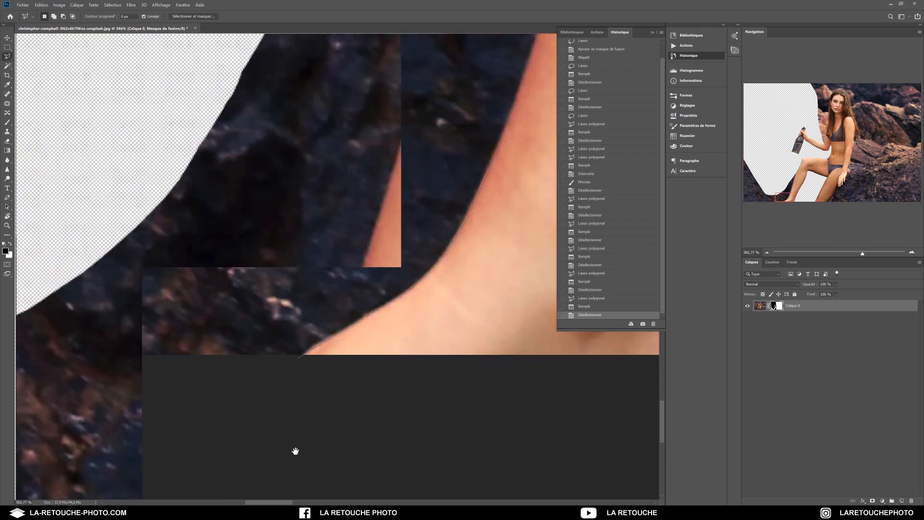
left_click_drag(424, 63, 295, 462)
left_click(418, 46)
left_click(190, 145)
Close the shin outline through the transparent area and below the image's lower border, ending back at the foot.
scroll(77, 302, "down", 2)
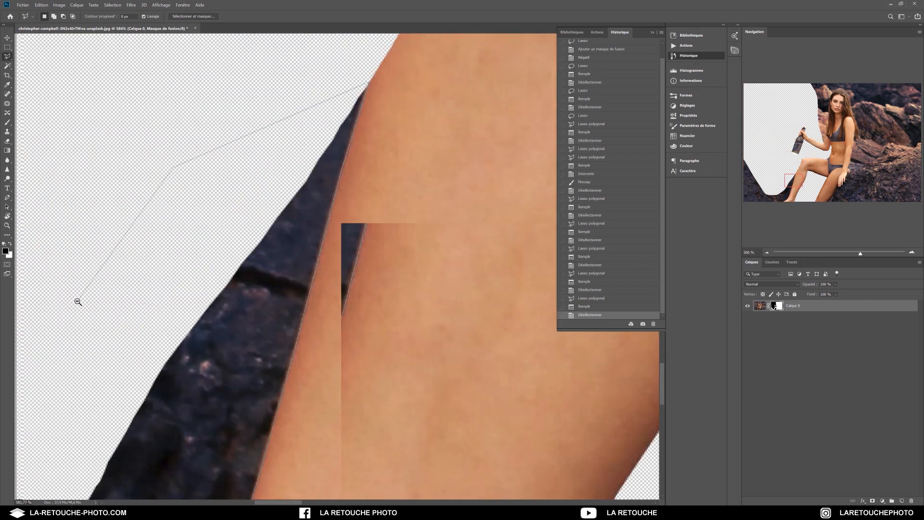
scroll(77, 302, "down", 2)
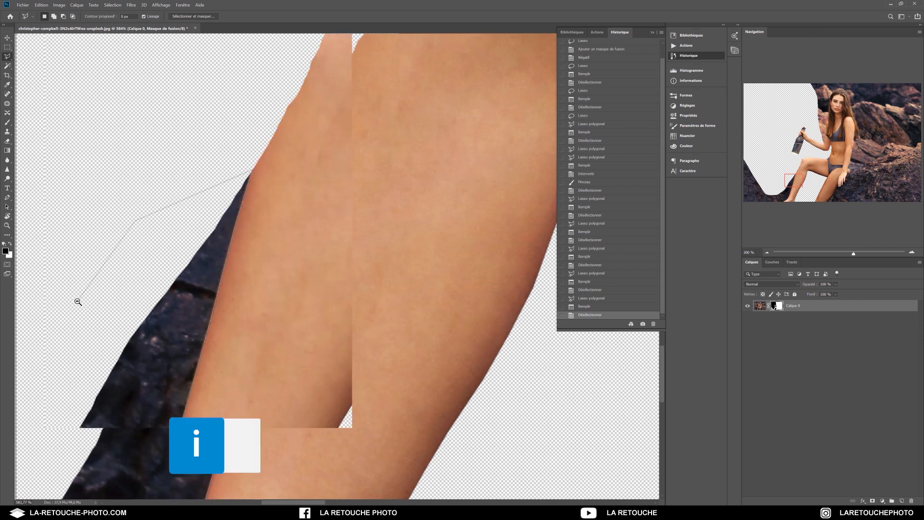
scroll(77, 302, "down", 1)
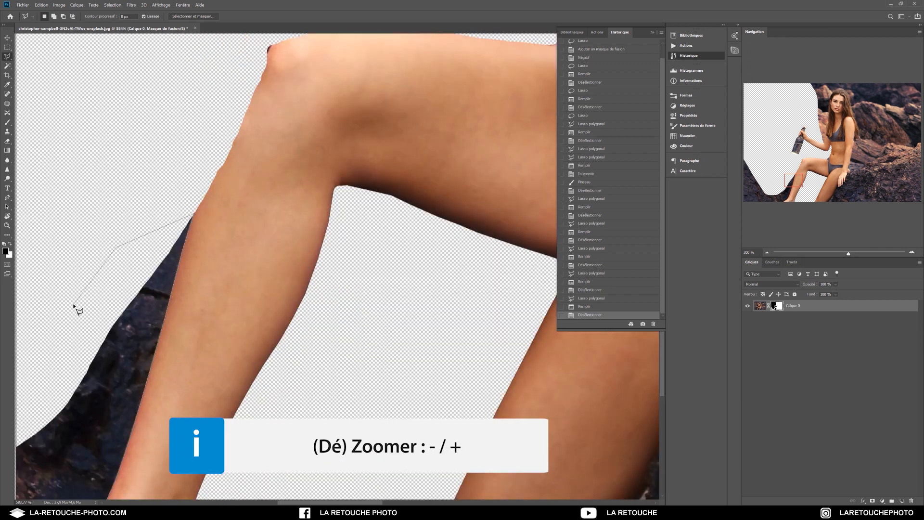
left_click_drag(293, 246, 341, 232)
left_click(341, 232)
left_click(192, 147)
left_click(150, 163)
mouse_move(95, 182)
left_mouse_down()
mouse_move(295, 174)
mouse_move(409, 192)
left_mouse_up()
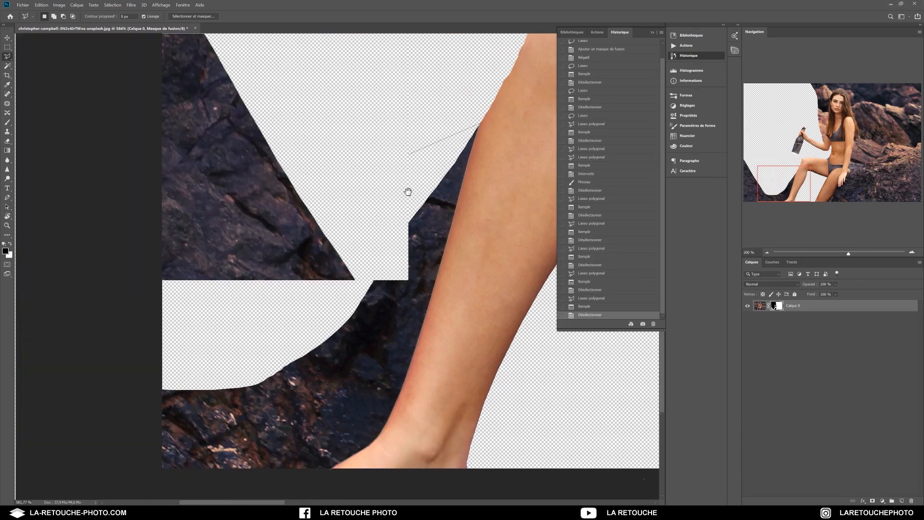
left_click(323, 74)
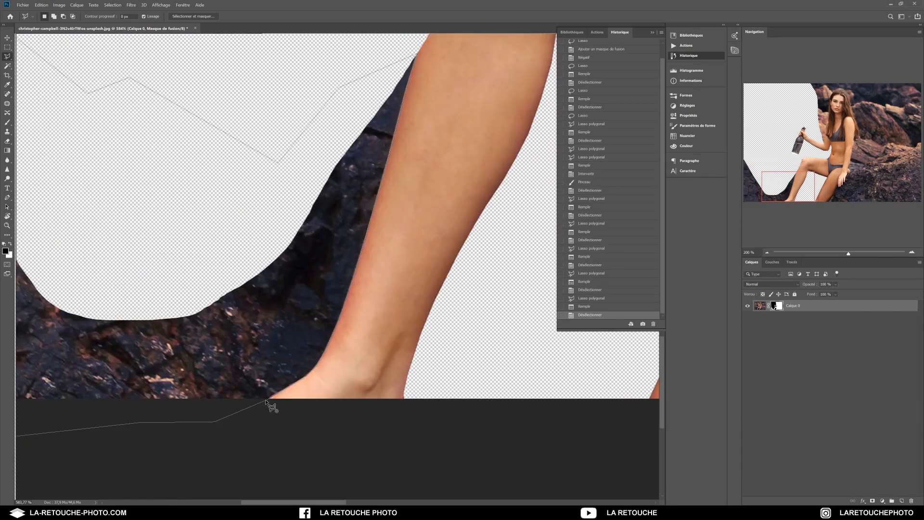
left_click(269, 401)
Add the leftover sliver of background between the inner upper arm and the waist to the selection.
mouse_move(848, 254)
left_mouse_down()
mouse_move(827, 255)
mouse_move(856, 253)
left_mouse_up()
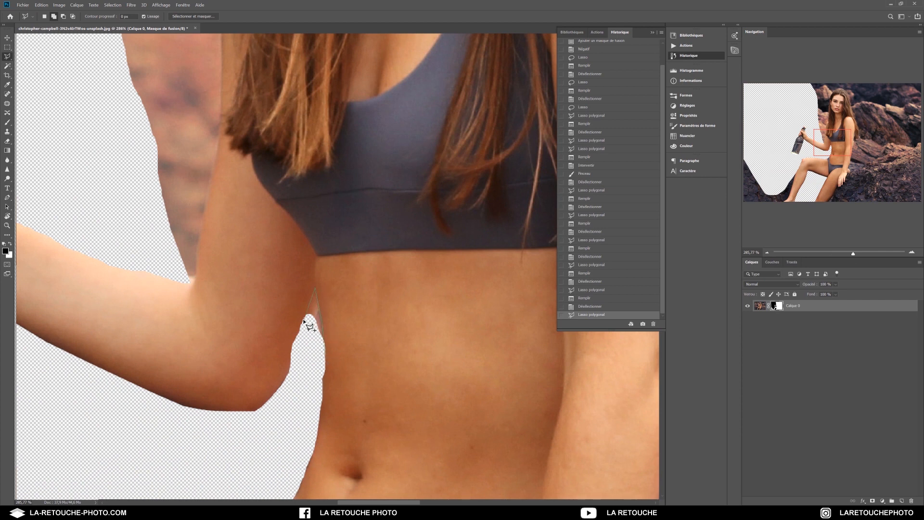
left_click(325, 358)
mouse_move(191, 238)
left_mouse_down()
mouse_move(372, 390)
mouse_move(380, 437)
left_mouse_up()
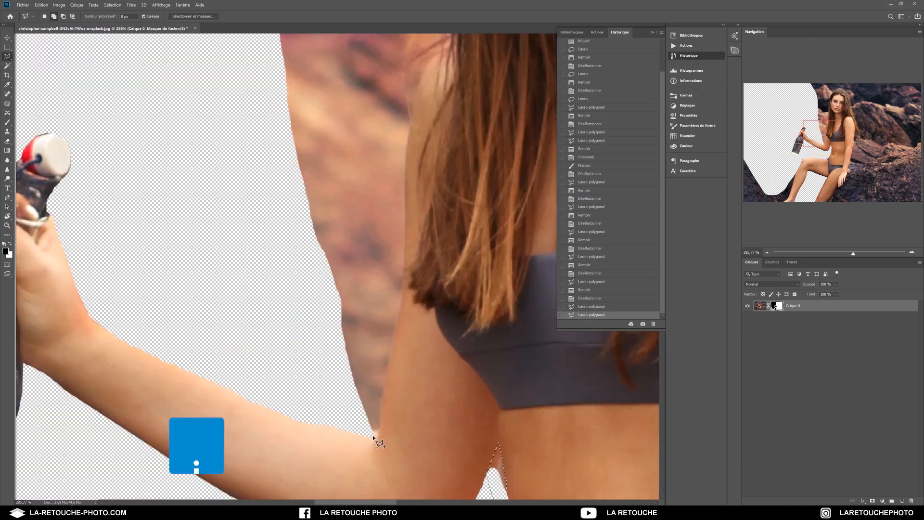
Start an added polygonal outline at the elbow crook of the bottle arm and trace the upper arm's outer edge up to the shoulder.
left_click(374, 436, "shift")
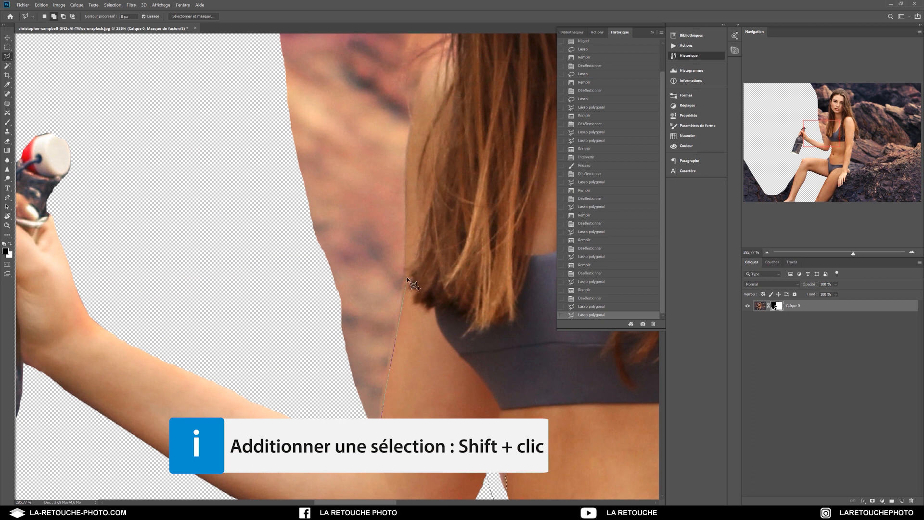
left_click(413, 119)
left_click(416, 100)
left_click_drag(426, 71, 360, 325)
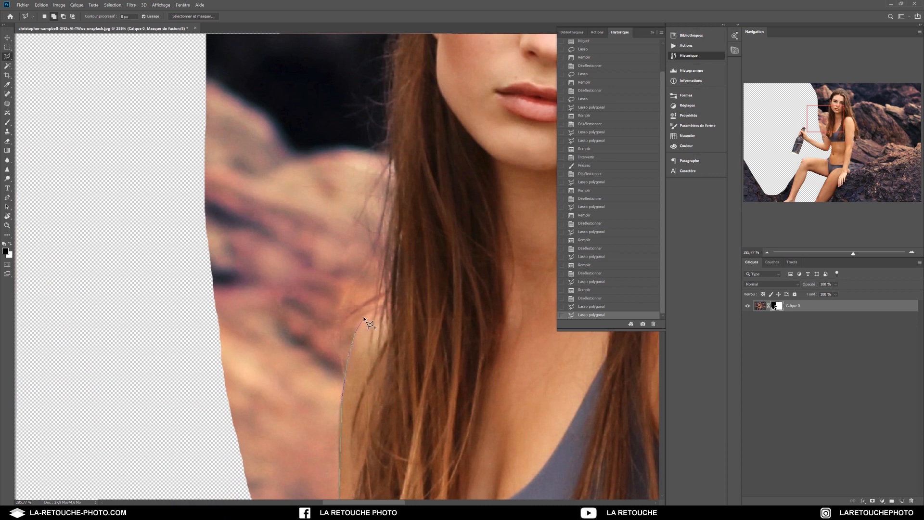
Continue the outline from the shoulder up the hair's edge, past the ear and along the head towards the crown.
left_click(391, 305)
left_click(401, 208)
scroll(375, 283, "up", 5)
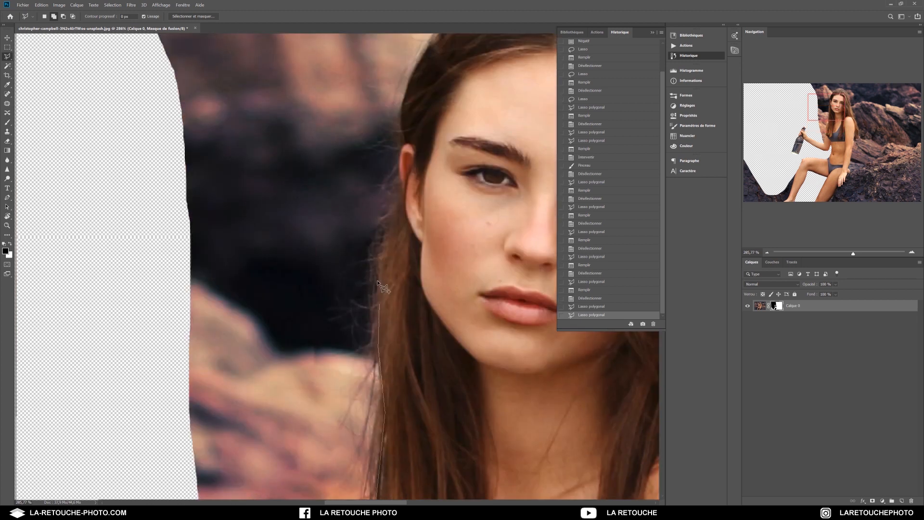
left_click_drag(391, 231, 401, 130)
left_click_drag(298, 295, 168, 485)
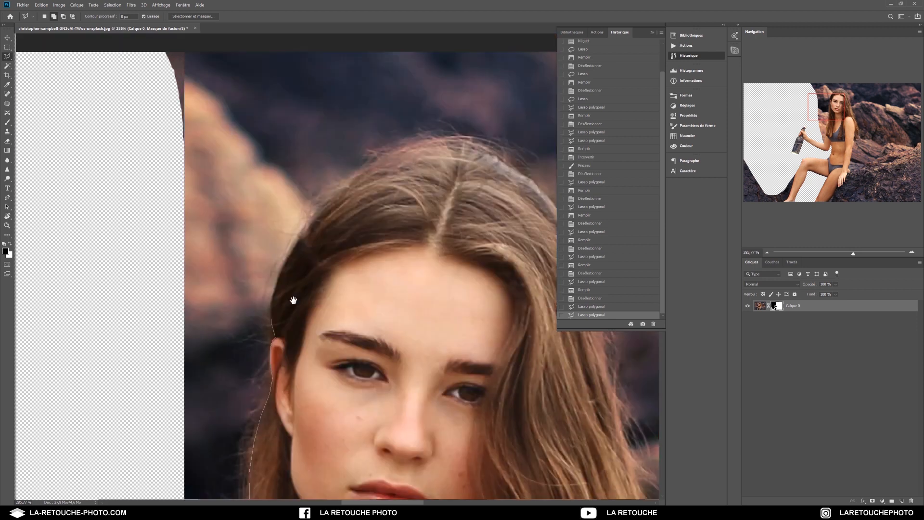
mouse_move(273, 303)
left_mouse_down()
mouse_move(303, 233)
mouse_move(332, 199)
left_mouse_up()
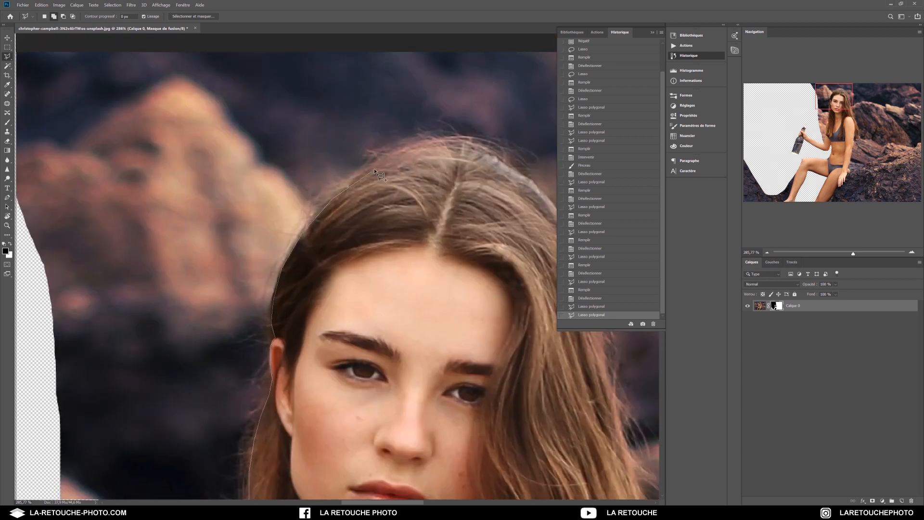
Continue the outline over the crown and down the far side of the hair past the shoulder.
left_click(533, 188)
left_click_drag(543, 240, 249, 207)
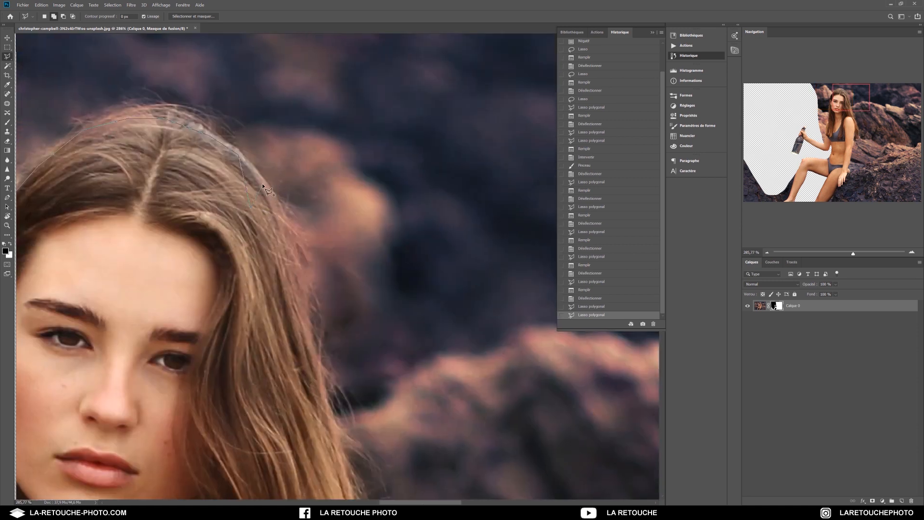
left_click_drag(327, 476, 291, 139)
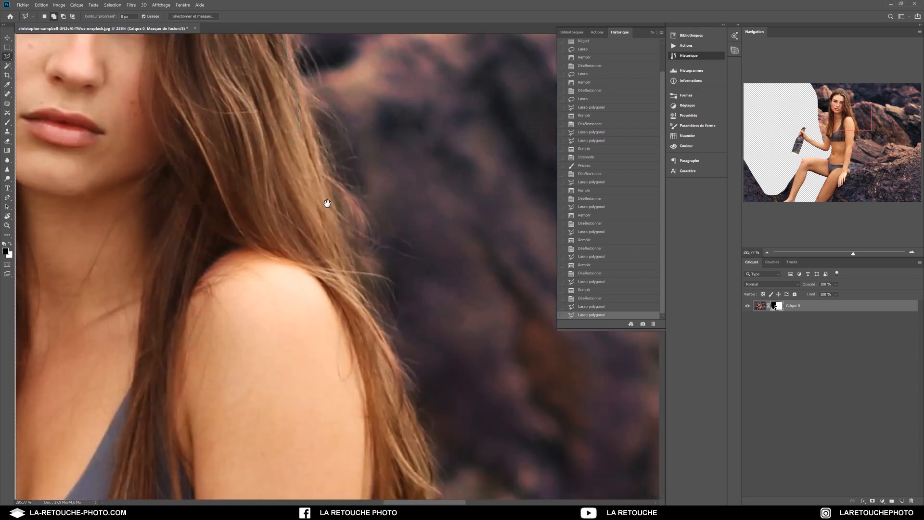
left_click(398, 382)
mouse_move(403, 386)
left_mouse_down()
mouse_move(376, 196)
mouse_move(355, 132)
left_mouse_up()
Trace around the separate hair strands behind the supporting arm, following the gaps between their tips down to the bikini top.
left_click(364, 158)
left_click(380, 259)
left_click(384, 383)
left_click(364, 386)
left_click(342, 387)
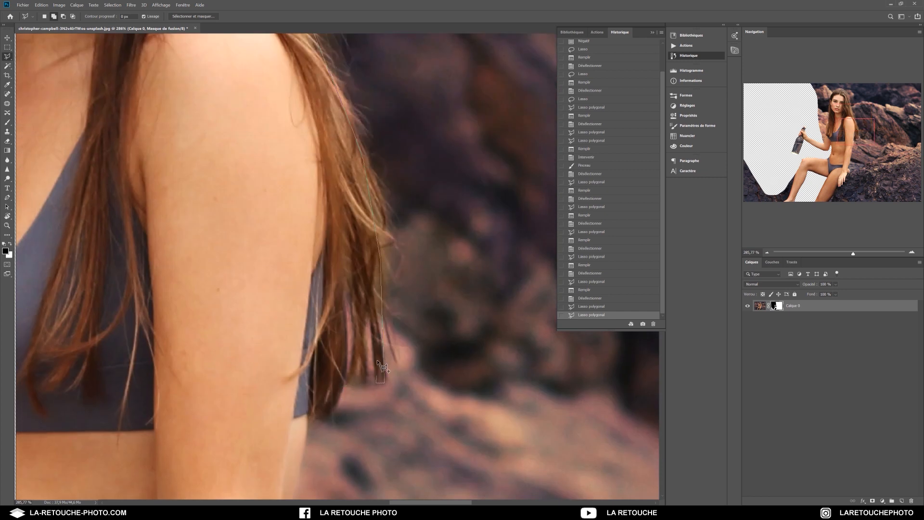
left_click(367, 308)
left_click(365, 383)
left_click(361, 355)
left_click(347, 383)
left_click(348, 382)
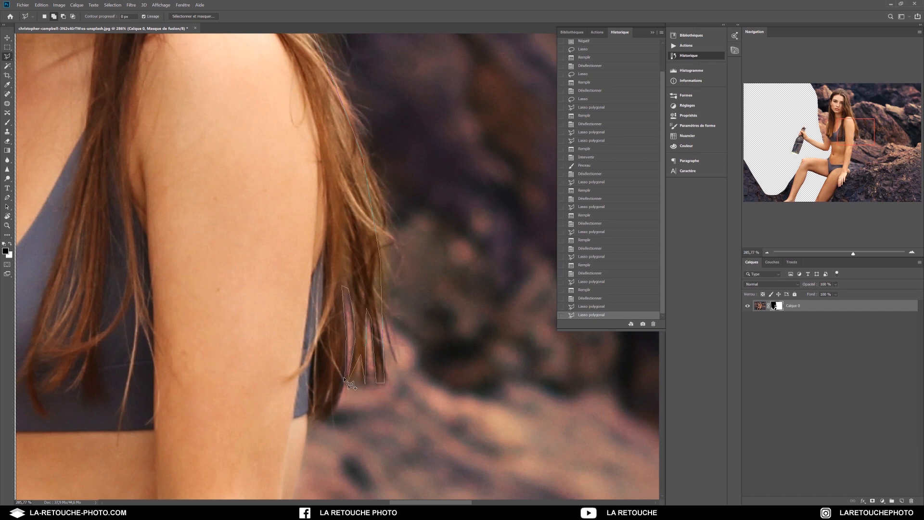
left_click(309, 415)
Continue the outline down the back and the supporting arm's edge, past the hip and briefs to the rock.
mouse_move(341, 192)
left_mouse_down()
mouse_move(365, 118)
mouse_move(359, 196)
left_mouse_up()
key("BackSpace")
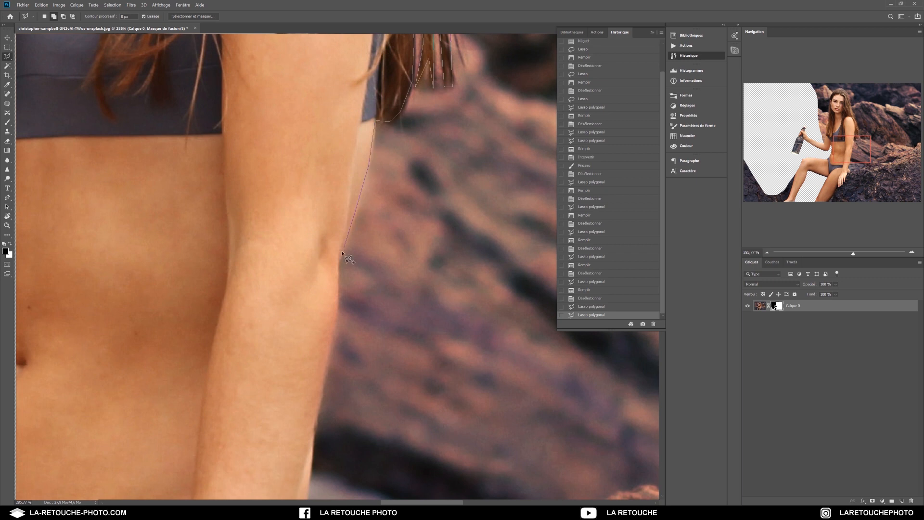
left_click_drag(321, 324, 327, 108)
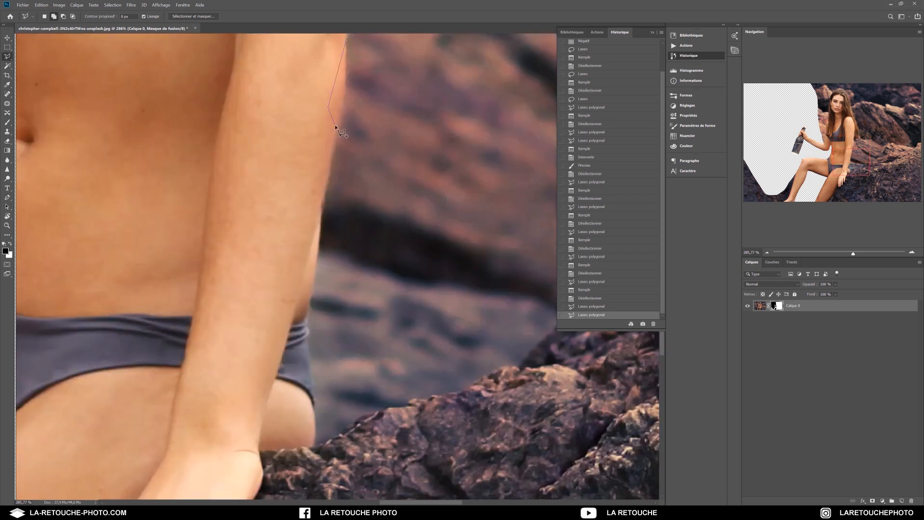
left_click(321, 197)
left_click(311, 289)
left_click_drag(291, 277, 316, 171)
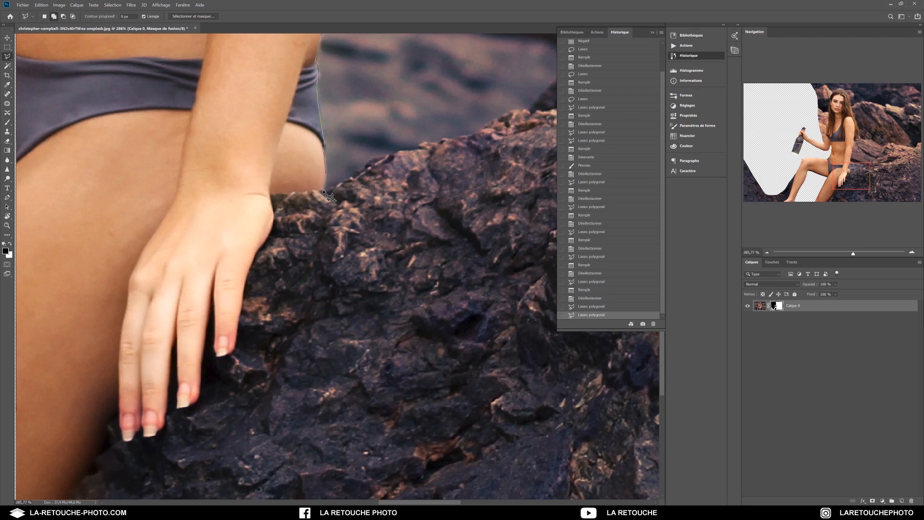
Continue the outline beneath the buttock, around the wrist and down the little finger of the resting hand to its nail.
left_click(272, 207)
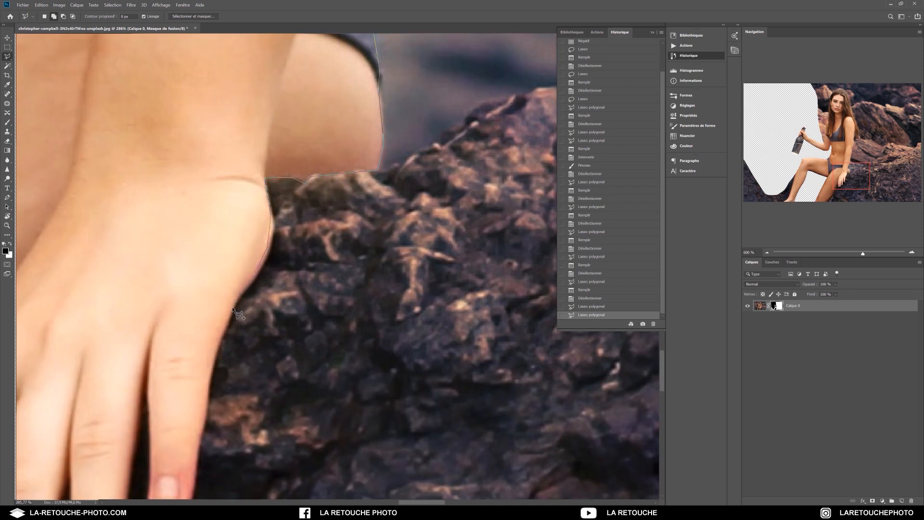
left_click_drag(233, 308, 392, 128)
left_click(376, 196)
left_click(370, 247)
left_click(367, 274)
left_click(357, 287)
left_click(345, 292)
Trace the gap between the little and ring fingers, and continue the outline around the ring fingertip.
left_click(323, 167)
left_click(320, 149)
left_click(304, 241)
left_click(296, 296)
left_click(294, 336)
left_click(298, 361)
left_click_drag(284, 378, 438, 268)
key("BackSpace")
left_click(446, 254)
left_click(440, 274)
left_click(427, 284)
left_click(418, 289)
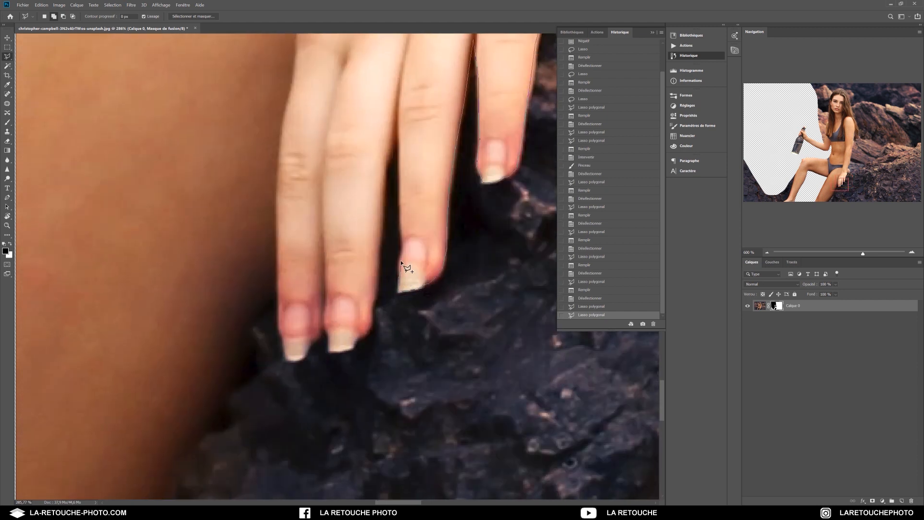
Continue the outline around the tips and nails of the middle and index fingers.
left_click(374, 317)
left_click(362, 340)
left_click(355, 348)
left_click(329, 353)
left_click(312, 341)
left_click_drag(356, 349, 423, 334)
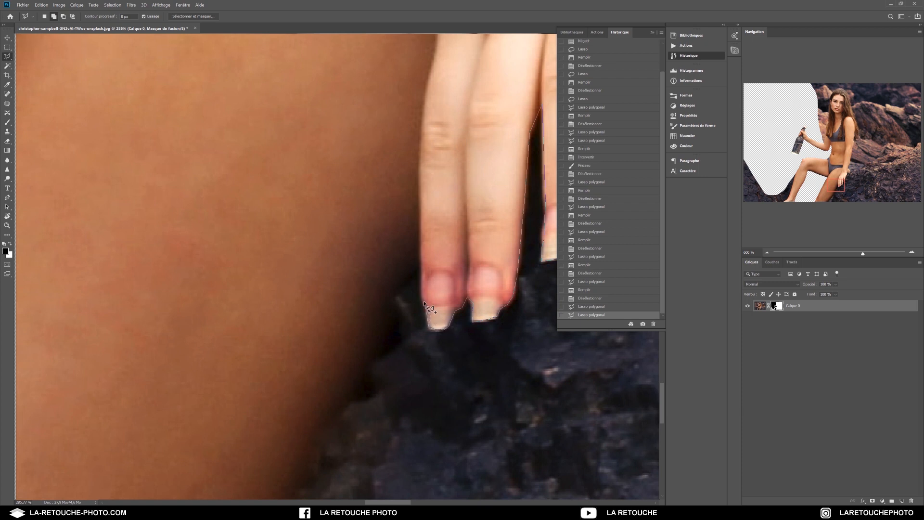
Continue the outline from the index finger down the shaded rear edge of the lower thigh against the rock.
left_click(391, 290)
left_click(379, 343)
left_click_drag(419, 258, 424, 239)
left_click(424, 238)
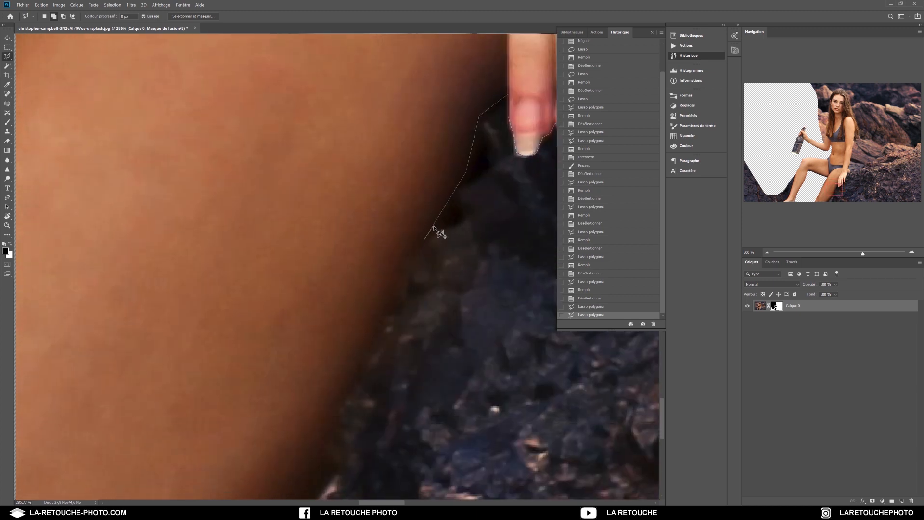
left_click(407, 271)
left_click(362, 373)
left_click(346, 393)
left_click_drag(249, 217, 249, 207)
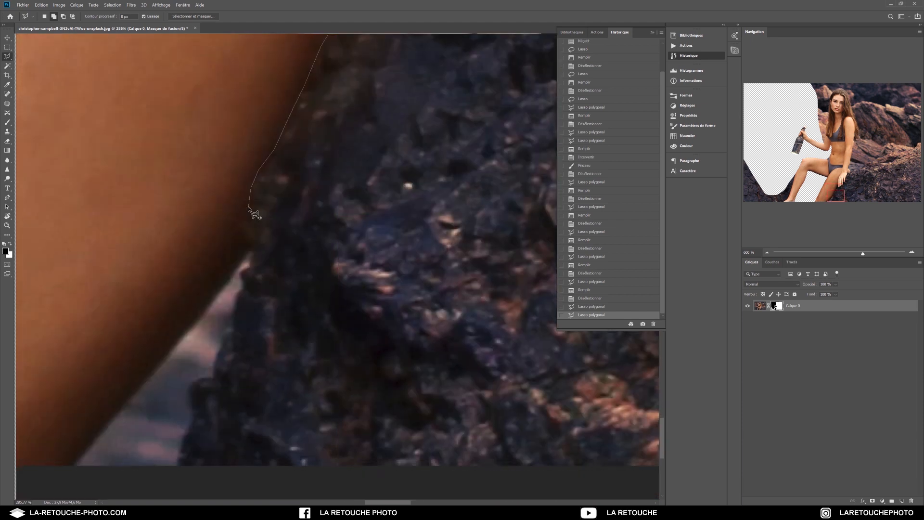
Continue the outline down the remaining thigh edge to the image's lower border and out below the image.
left_click(255, 217)
left_click(241, 259)
left_click_drag(181, 380, 353, 325)
left_click(354, 325)
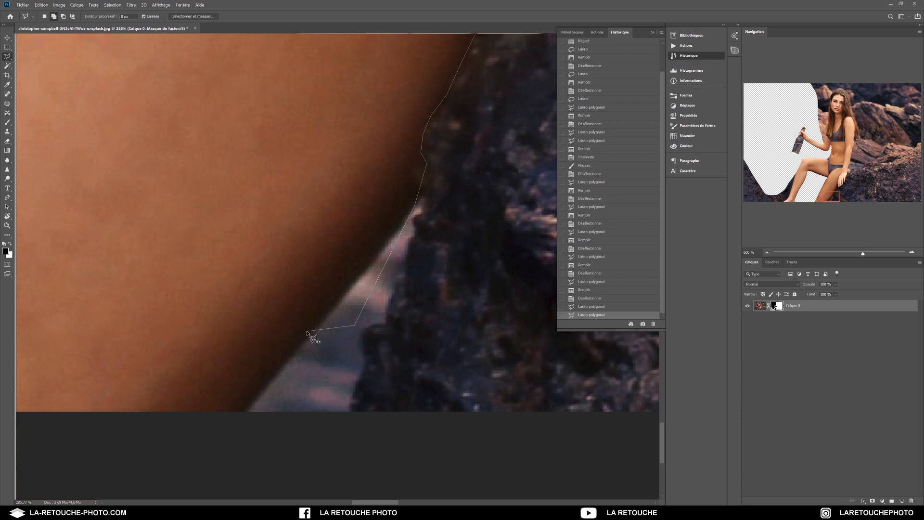
key("BackSpace")
left_click(240, 417)
left_click_drag(562, 390, 573, 392)
left_click(572, 391)
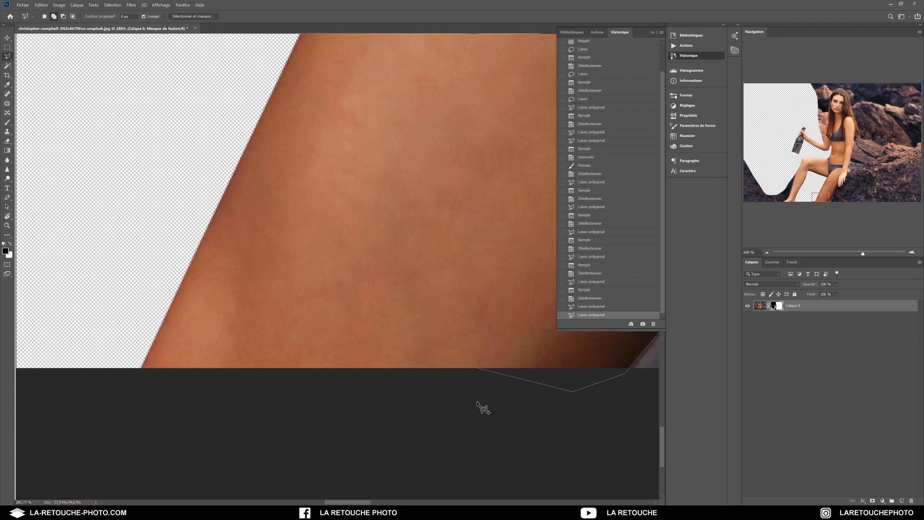
Close the outline around the rocks behind the woman, passing outside the image borders and back through the transparent area to the arm.
scroll(477, 401, "down", 1)
scroll(478, 401, "down", 2)
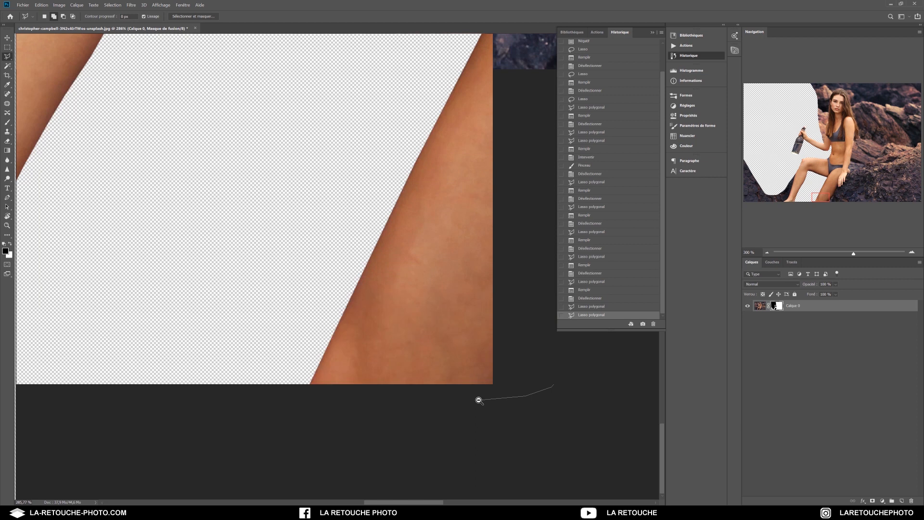
scroll(479, 400, "down", 1)
mouse_move(576, 408)
left_mouse_down()
mouse_move(190, 380)
mouse_move(521, 398)
mouse_move(288, 407)
mouse_move(293, 396)
left_mouse_up()
scroll(509, 404, "down", 1)
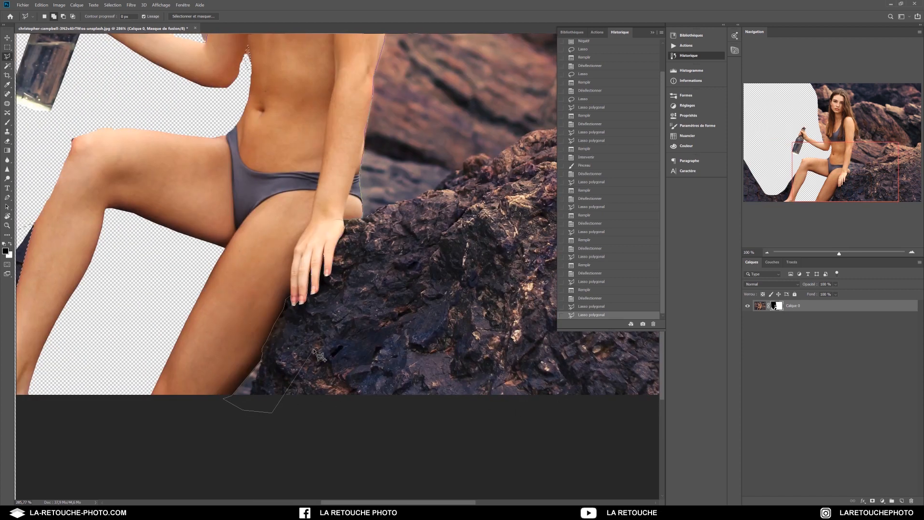
scroll(354, 328, "down", 1)
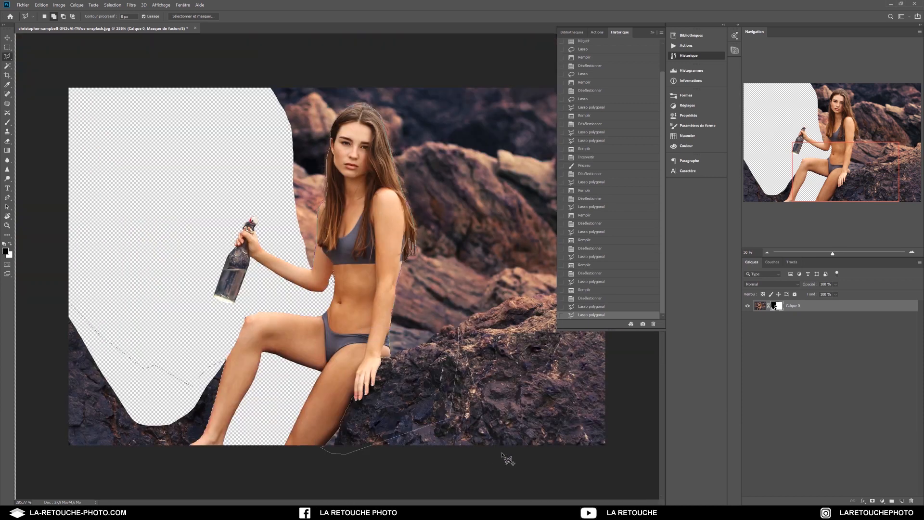
left_click(599, 465)
left_click(633, 431)
left_click(666, 41)
left_click(241, 53)
left_click(247, 128)
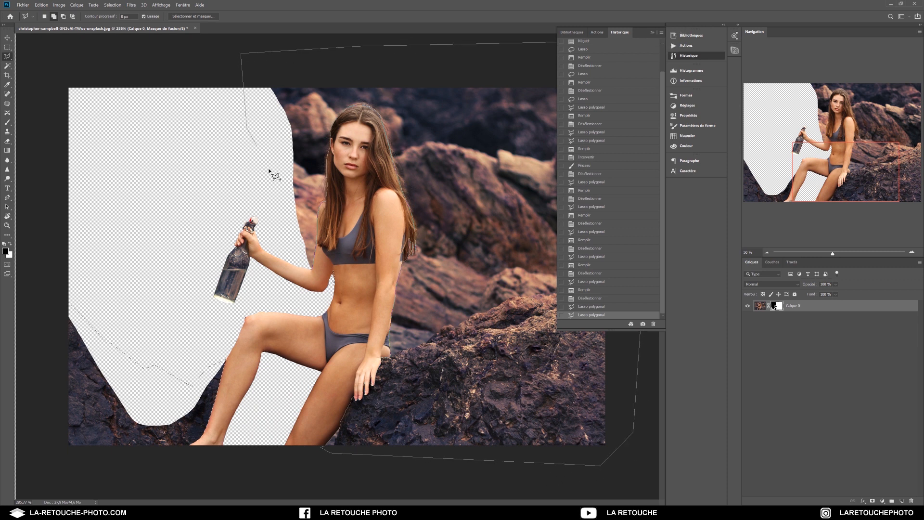
double_click(312, 272)
Fill the selected background with the black foreground colour at 100% opacity on the layer mask, and deselect.
key("ctrl+0")
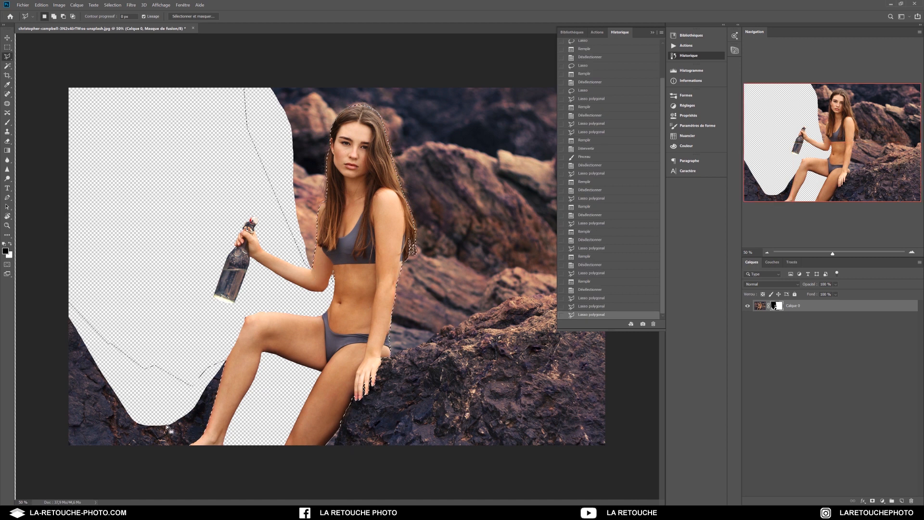
key("shift")
key("shift+F5")
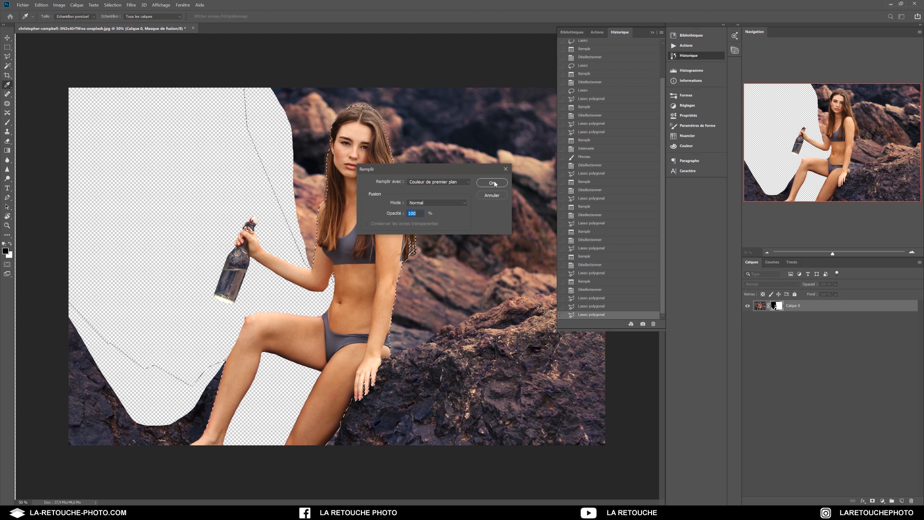
left_click(495, 182)
key("ctrl+d")
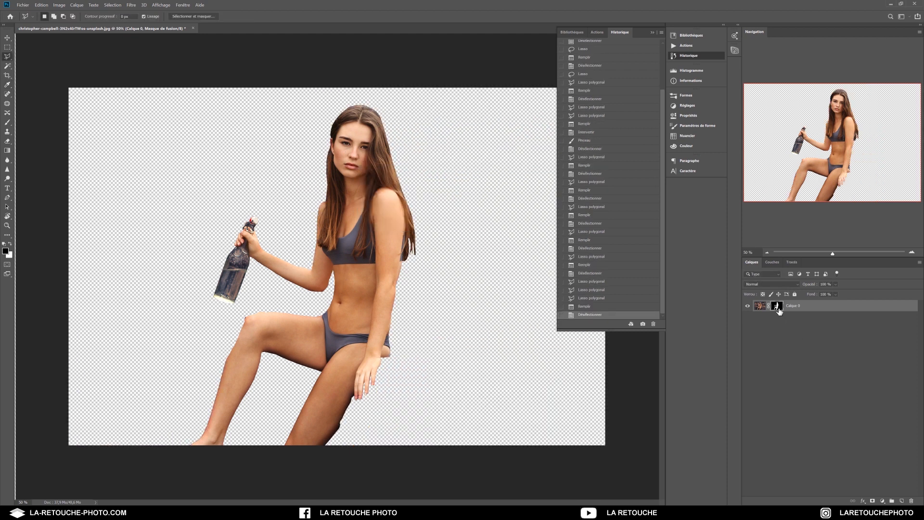
double_click(777, 306)
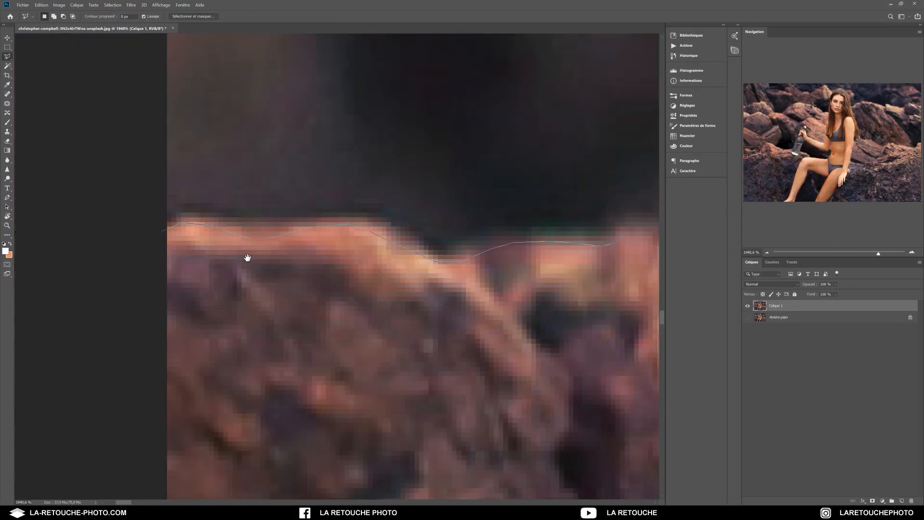
Trace the foreground rock crest with the lasso from the image's left border along the first light-coloured ridge.
left_click_drag(611, 193, 241, 241)
left_click(417, 192)
left_click_drag(568, 144, 237, 212)
left_click(401, 187)
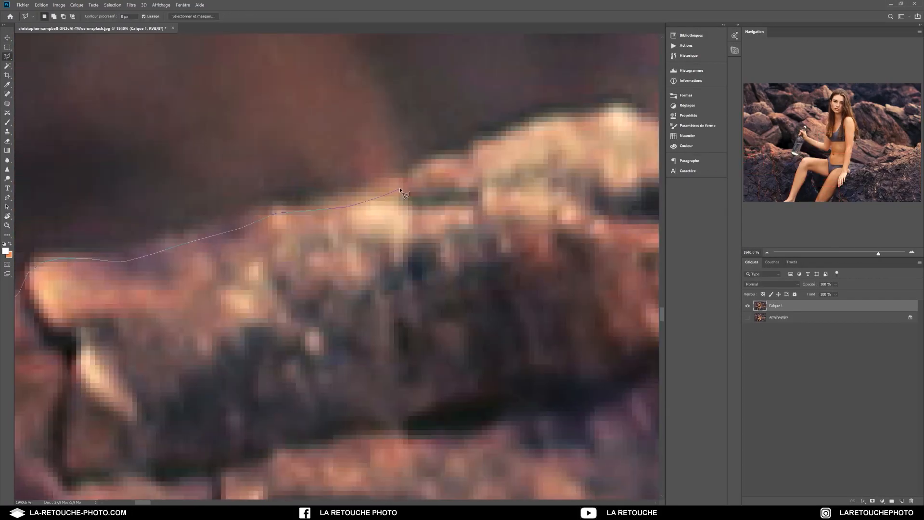
left_click_drag(505, 139, 289, 207)
left_click(430, 184)
left_click_drag(563, 134, 178, 154)
left_click(259, 153)
Continue the outline over the dip in the rock crest and along the small raised ledge beyond it.
scroll(303, 148, "down", 3)
left_click(475, 120)
left_click(595, 160)
left_click_drag(596, 161, 229, 192)
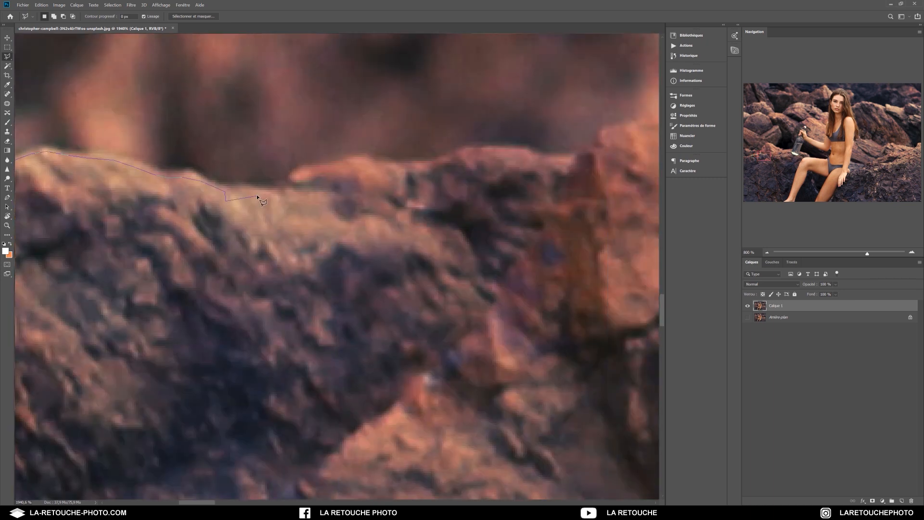
left_click(290, 196)
scroll(341, 178, "down", 2)
left_click_drag(384, 178, 212, 235)
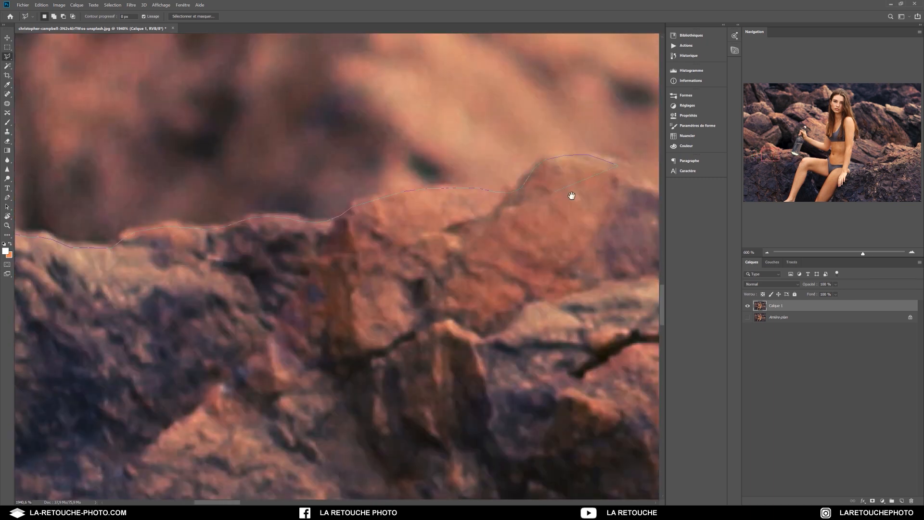
Continue the outline over the rounded boulder tops until the crest meets the base of the bottle.
left_click_drag(571, 195, 282, 216)
left_click(406, 212)
left_click_drag(616, 185, 276, 212)
left_click(371, 208)
left_click(440, 223)
left_click_drag(470, 139, 268, 376)
scroll(268, 337, "down", 2)
Continue the outline up the outer side of the bottle, over its shoulder and around the fingertips gripping the neck.
left_click(344, 146)
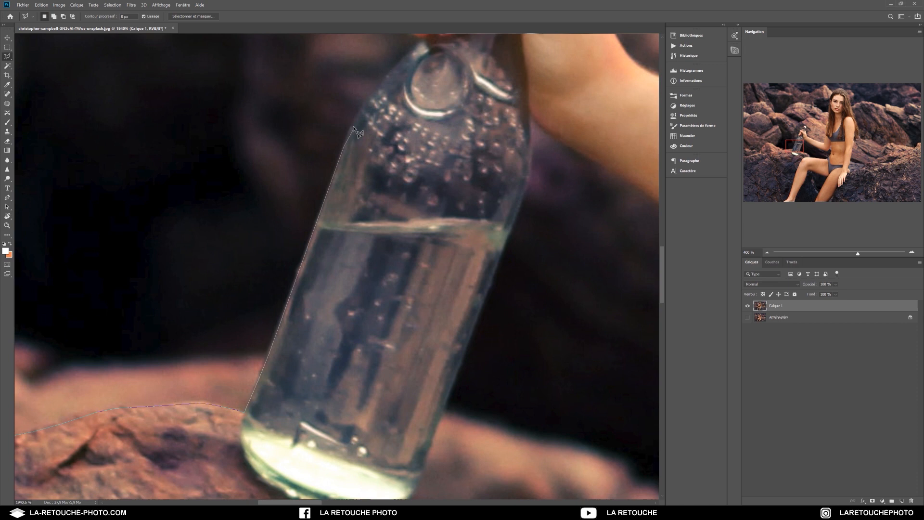
left_click(354, 126)
left_click(362, 112)
left_click_drag(376, 93, 354, 259)
scroll(354, 259, "up", 2)
left_click(373, 236)
left_click(398, 208)
left_click(414, 198)
left_click_drag(439, 88, 316, 301)
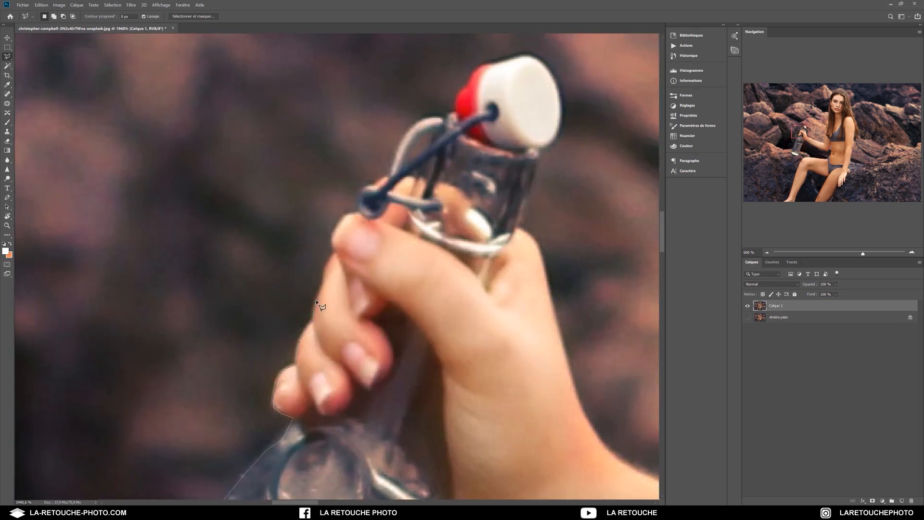
Continue the outline around the bottle's wire clasp and white cap, down the glass neck to the back of the hand.
left_click(395, 155)
left_click_drag(407, 136, 308, 239)
scroll(308, 240, "up", 1)
left_click(308, 235)
left_click(321, 225)
left_click(333, 218)
left_click(350, 219)
left_click(462, 252)
left_click(449, 295)
left_click(434, 346)
left_click_drag(450, 354, 300, 287)
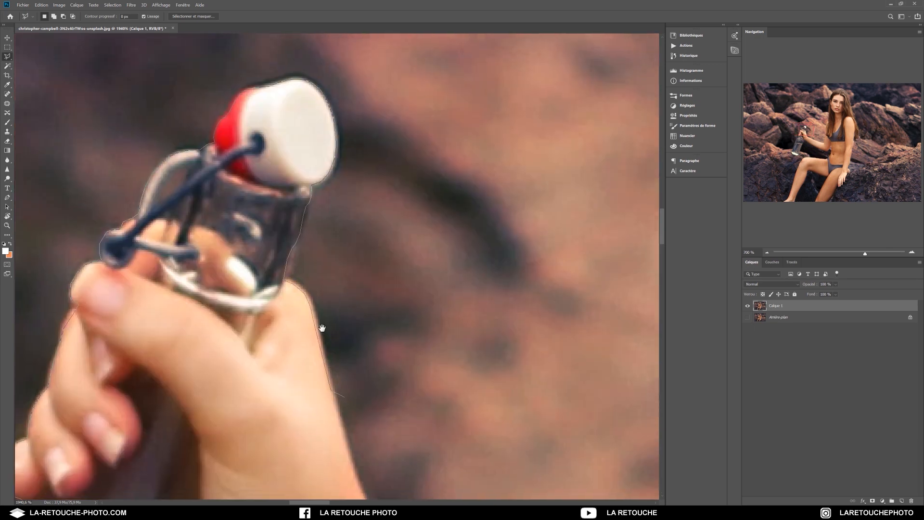
Continue the outline down the back of the hand and along the forearm's upper edge to the elbow crease.
left_click_drag(322, 328, 296, 134)
left_click(329, 288)
left_click(428, 379)
left_click_drag(474, 384, 225, 221)
left_click(482, 369)
left_click_drag(544, 391, 212, 297)
left_click(340, 334)
left_click(476, 370)
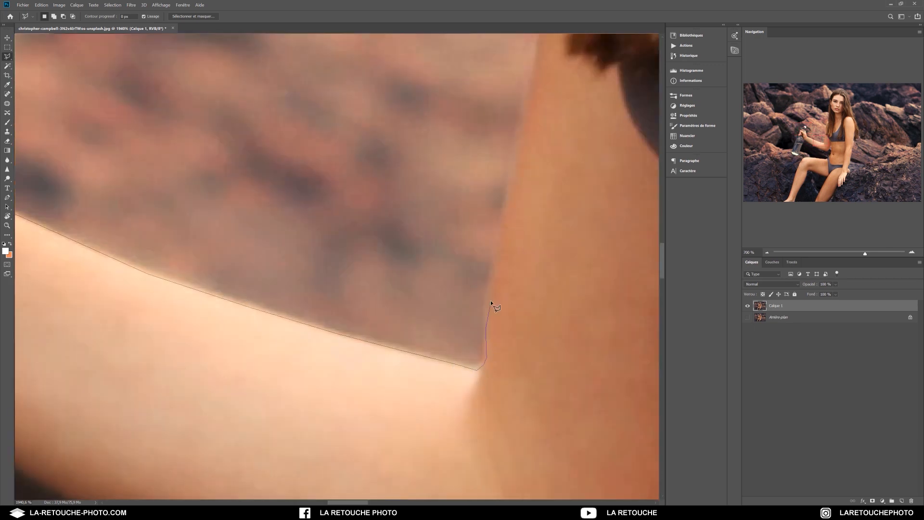
Continue the outline from the elbow crease up the outer edge of the upper arm to the shoulder.
left_click(492, 285)
left_click_drag(493, 175, 324, 416)
left_click(363, 225)
left_click_drag(362, 158, 299, 349)
left_click(315, 313)
left_click_drag(315, 173, 324, 366)
left_click_drag(351, 188, 284, 442)
left_click(293, 403)
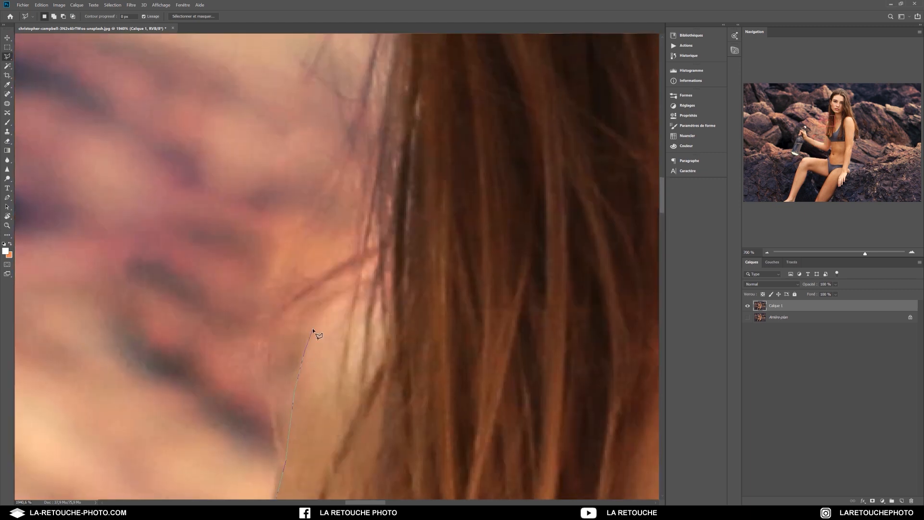
Continue the outline over the shoulder and up the outer edge of the long hair to chin level.
left_click(391, 287)
left_click(413, 184)
left_click_drag(414, 120, 400, 363)
left_click(396, 229)
left_click_drag(403, 151, 380, 371)
left_click(378, 236)
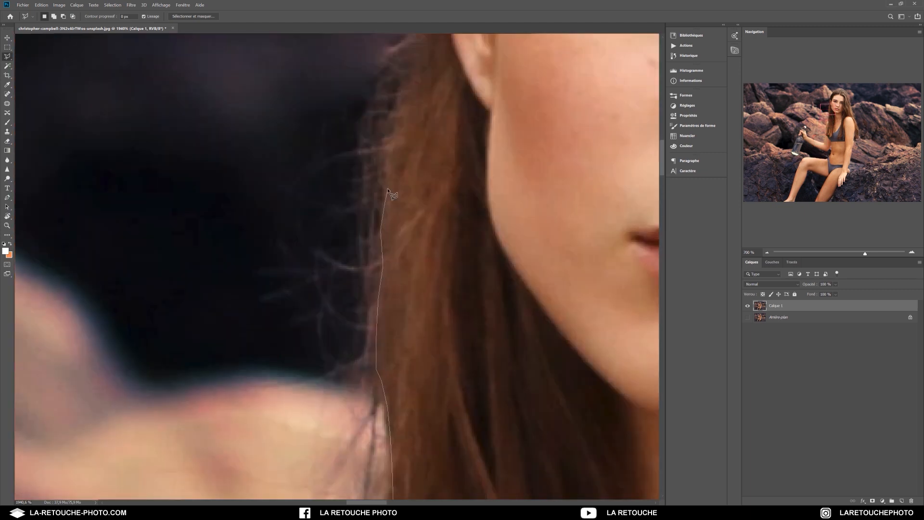
Continue the outline up the hair edge beside the cheek and temple, staying inside the loose strands.
left_click_drag(387, 188, 325, 383)
left_click(336, 304)
left_click_drag(381, 155, 324, 344)
left_click(328, 253)
left_click_drag(327, 139, 311, 369)
scroll(311, 369, "down", 1)
Continue the outline around the crown of the head and over the centre parting to the far side.
left_click(304, 424)
left_click(306, 386)
left_click(317, 346)
left_click(352, 279)
left_click_drag(271, 318, 288, 486)
left_click_drag(400, 224, 175, 266)
left_click(174, 266)
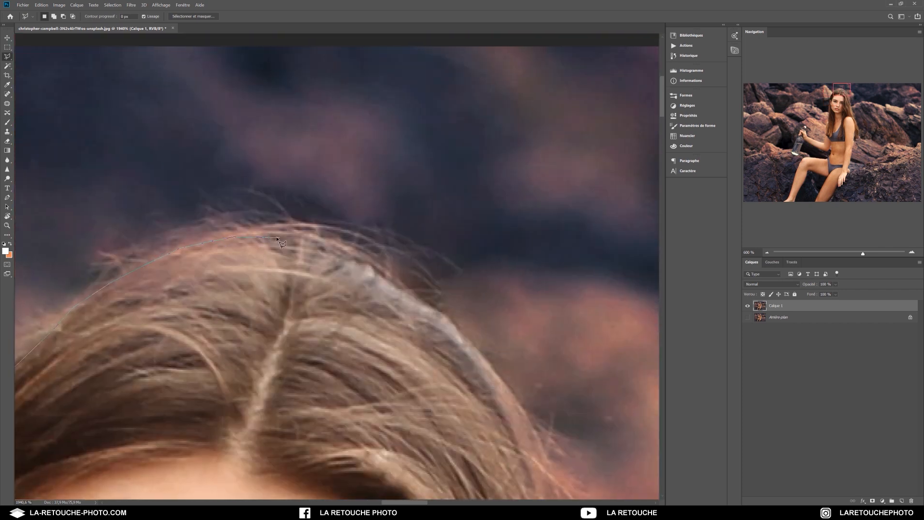
left_click(460, 340)
Continue the outline down the far side of the head and hair, including the first stray strand.
left_click_drag(472, 356, 277, 147)
left_click_drag(361, 347, 322, 130)
left_click_drag(387, 359, 274, 142)
left_click(309, 254)
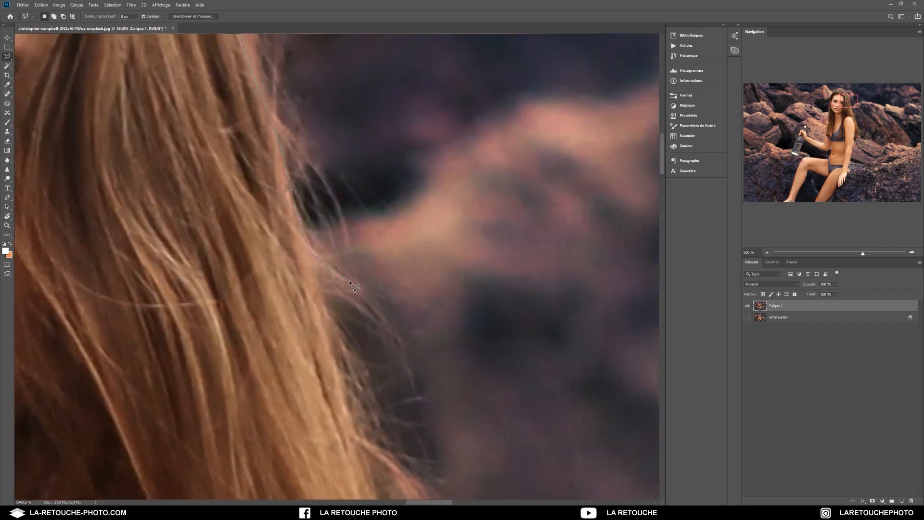
left_click_drag(347, 280, 312, 76)
left_click(285, 88)
left_click(293, 144)
Continue the outline down the hair above the far shoulder, following the long flyaway strand out and back.
left_click(380, 345)
left_click(425, 369)
left_click(378, 346)
left_click(350, 320)
left_click(336, 304)
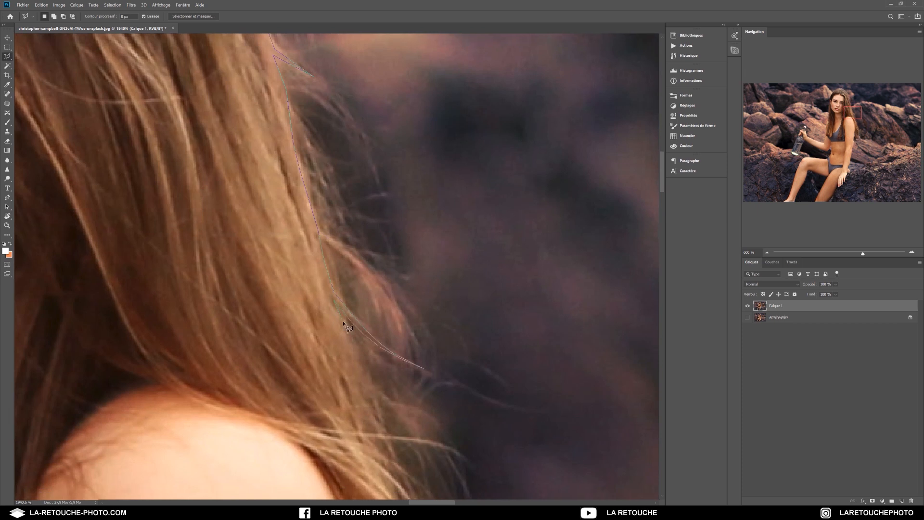
left_click(361, 355)
left_click_drag(373, 394, 304, 186)
left_click(318, 194)
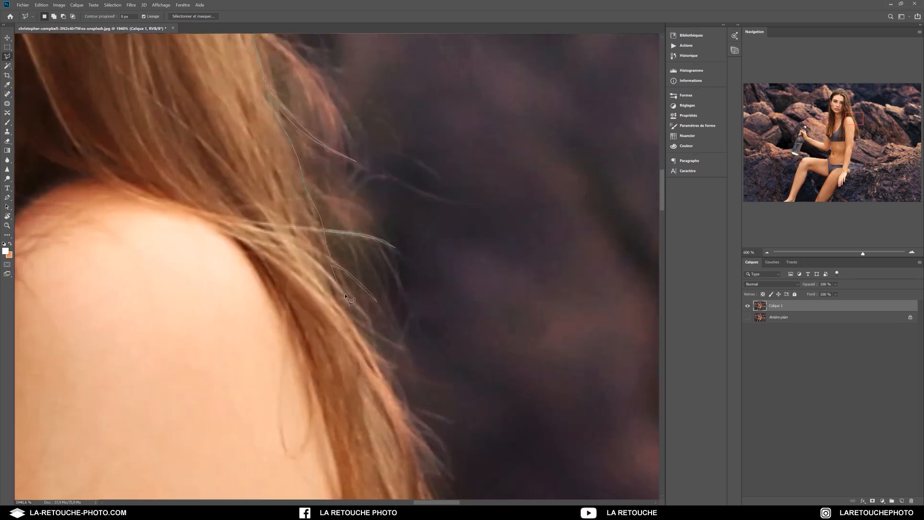
Continue the outline down the hair beside the far upper arm, tracing its protruding strands.
left_click_drag(364, 315, 327, 147)
left_click(364, 231)
left_click(405, 343)
left_click(417, 376)
left_click_drag(416, 383, 386, 177)
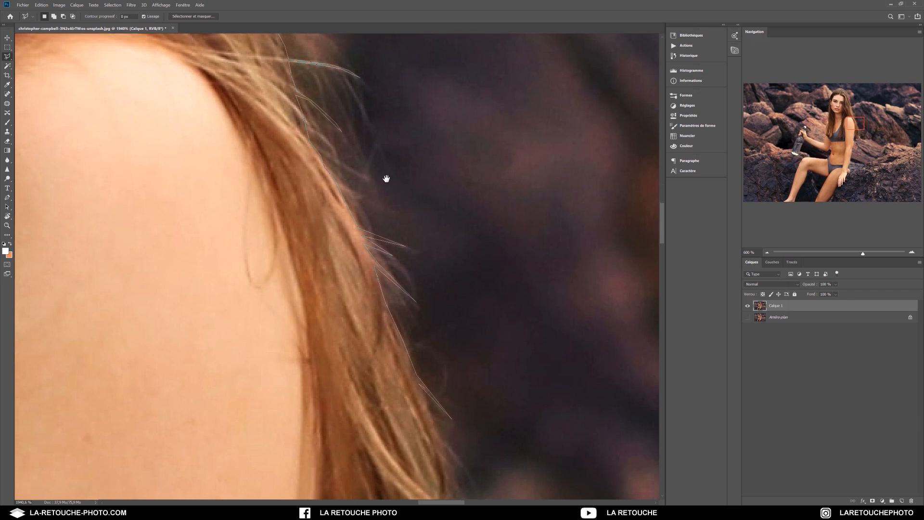
left_click(423, 213)
left_click(389, 179)
left_click(412, 236)
left_click(429, 255)
Continue the outline past the curled lock and down the straight lower hair edge towards the tips.
left_click_drag(416, 336, 431, 207)
left_click(425, 314)
left_click(419, 309)
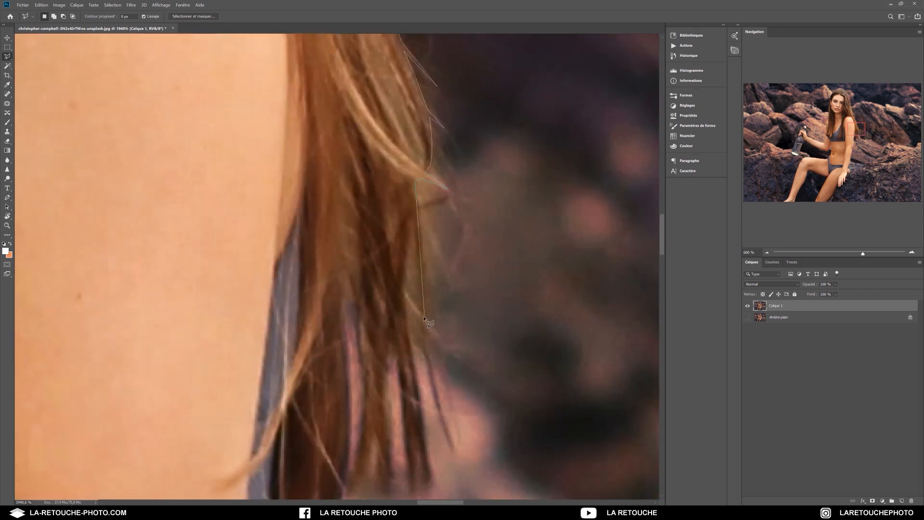
left_click(418, 208)
left_click(412, 230)
left_click(405, 265)
left_click(402, 306)
Continue the outline around the separate hair tips and the gaps between them, down to the bikini top's back.
left_click_drag(407, 357, 409, 208)
left_click(423, 339)
left_click(387, 186)
left_click(384, 356)
left_click(376, 285)
left_click(350, 350)
left_click(369, 263)
left_click(341, 330)
left_click_drag(373, 301, 471, 183)
left_click(434, 218)
left_click(412, 285)
left_click(382, 315)
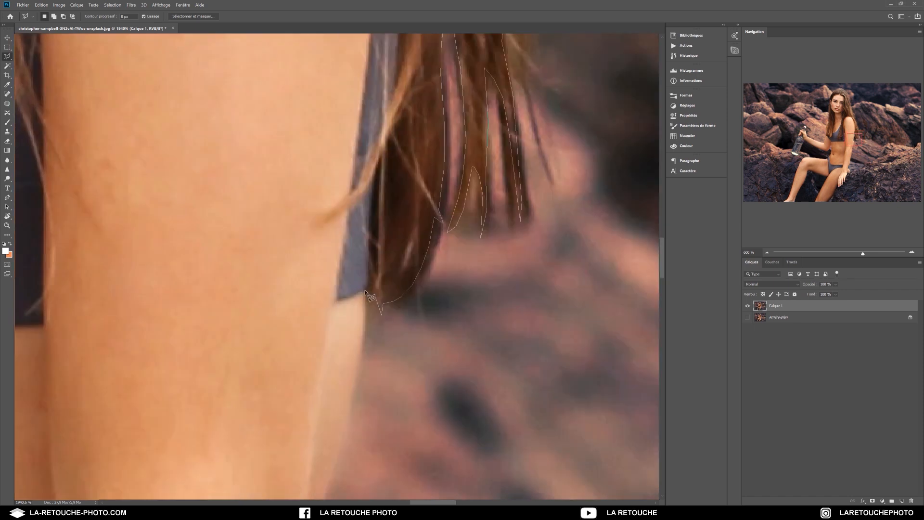
Continue the outline from the bikini top's lower edge down the sliver of back and along the supporting arm.
left_click(365, 291)
left_click_drag(361, 331, 410, 124)
left_click(368, 284)
left_click(336, 382)
left_click(345, 281)
mouse_move(332, 417)
left_mouse_down()
mouse_move(360, 166)
mouse_move(384, 116)
left_mouse_up()
left_click(382, 137)
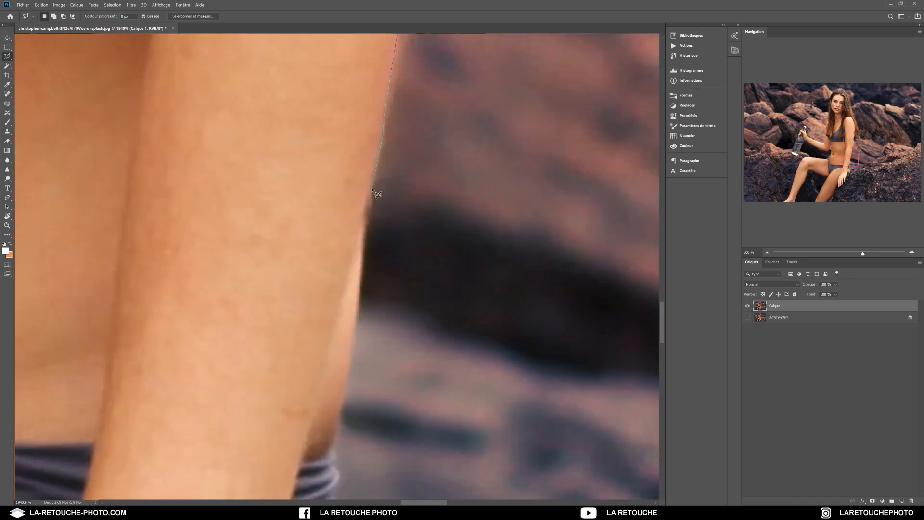
Continue the outline down the waist, bikini bottom and hip to the rock, then onto the adjoining crest.
left_click_drag(352, 338, 403, 145)
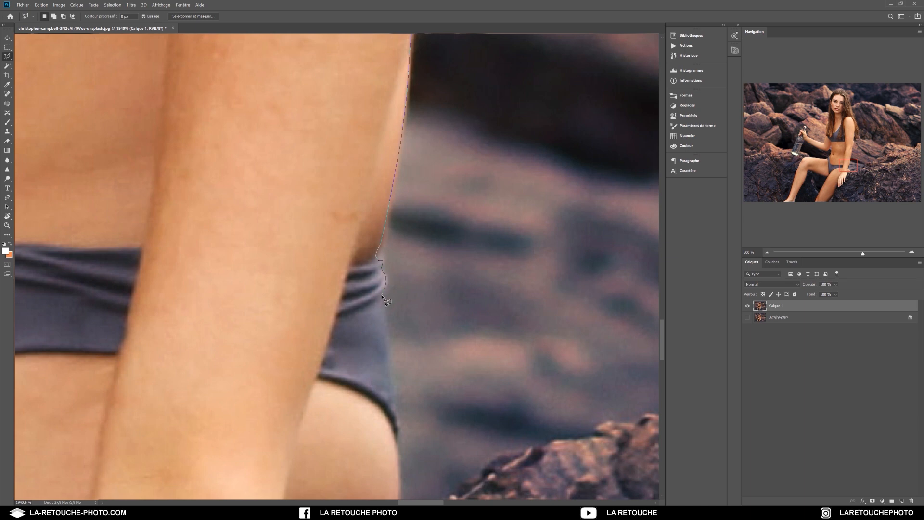
left_click_drag(388, 365, 378, 188)
left_click_drag(386, 328, 438, 326)
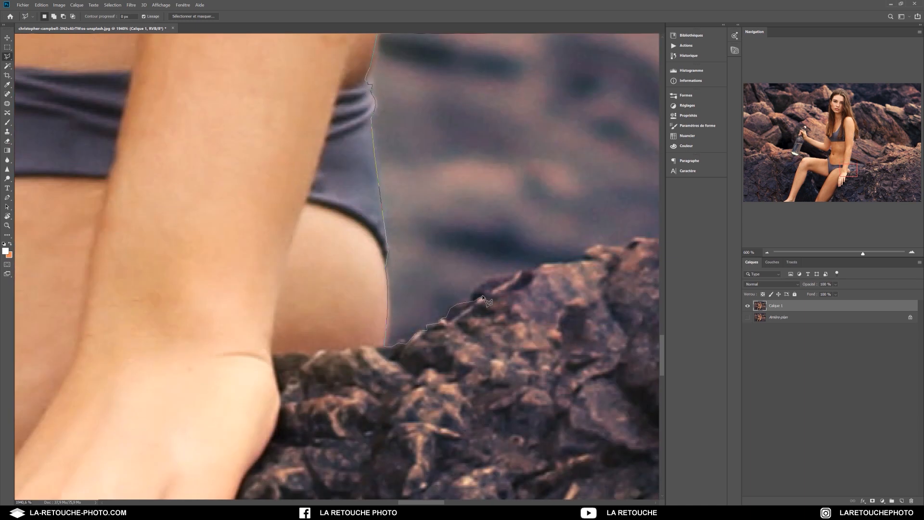
Continue the outline along the rugged rock crest beyond the hip, following its rising bumps.
left_click(525, 272)
left_click_drag(584, 271, 266, 272)
left_click(264, 264)
left_click(305, 248)
left_click(341, 239)
left_click(371, 233)
left_click(412, 207)
left_click(462, 180)
left_click(502, 187)
Continue the outline along the rock crest, up over the dip and the rising boulder edge.
mouse_move(579, 185)
left_mouse_down()
mouse_move(310, 214)
mouse_move(274, 268)
left_mouse_up()
left_click(263, 263)
left_click(334, 281)
left_click(378, 248)
left_click(444, 210)
left_click(497, 147)
left_click_drag(462, 183, 370, 264)
left_click(415, 204)
left_click(432, 196)
left_click_drag(569, 80, 261, 300)
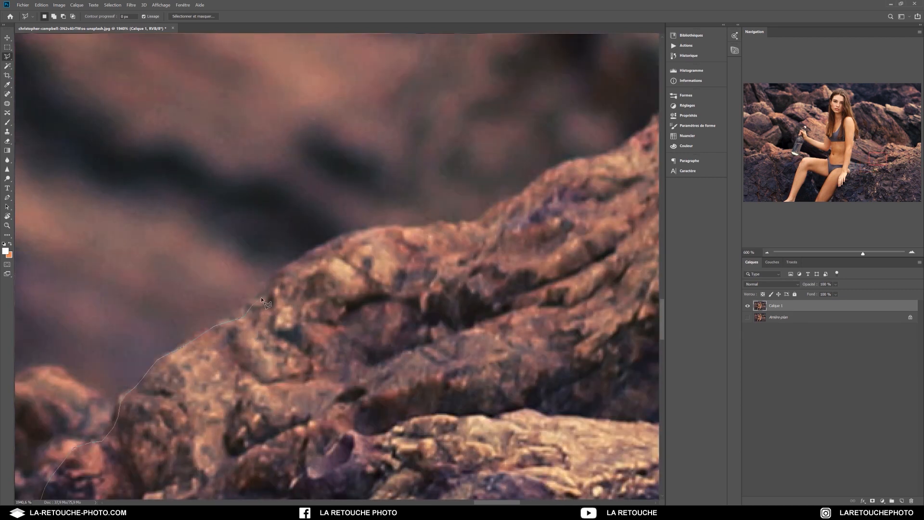
Continue the outline over the boulder's rounded summit and down its far slope, removing the misplaced points on the way.
left_click_drag(468, 224, 151, 318)
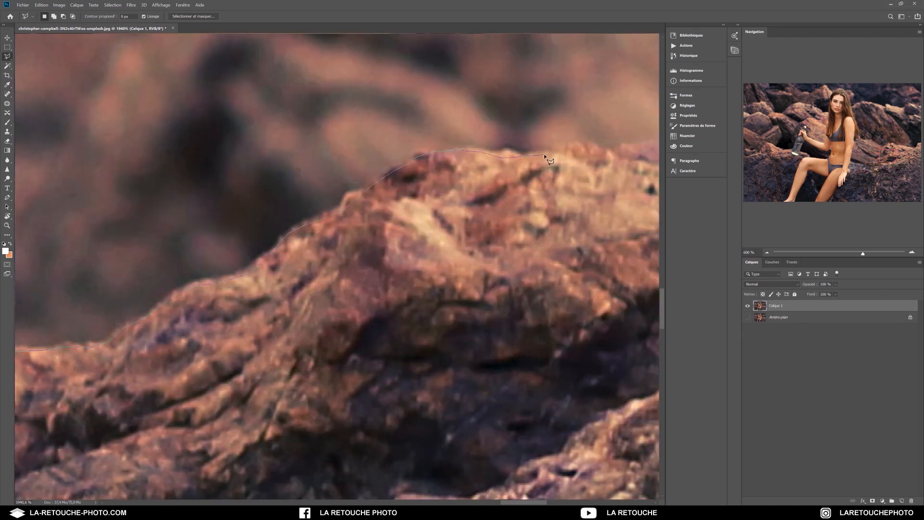
left_click_drag(544, 154, 311, 192)
left_click_drag(580, 174, 182, 242)
key("BackSpace")
key("BackSpace")
key("BackSpace")
left_click(97, 262)
left_click(134, 280)
left_click(169, 294)
left_click(195, 302)
left_click(208, 315)
left_click(233, 322)
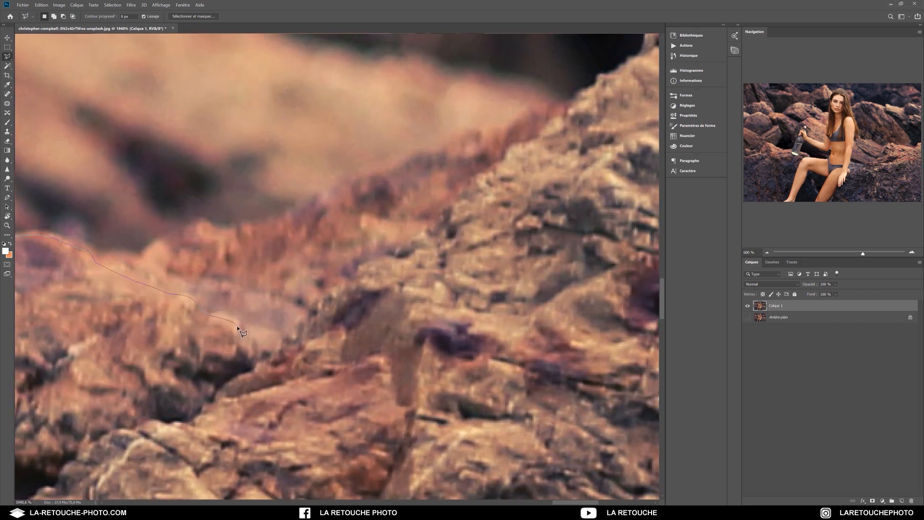
Continue the outline up the last rocky slope to the edge of the photo.
mouse_move(426, 246)
left_mouse_down()
mouse_move(294, 246)
mouse_move(337, 382)
left_mouse_up()
left_click(445, 219)
left_click(469, 186)
left_click(542, 167)
left_click(593, 170)
scroll(324, 221, "down", 7)
Close the outline around the background, add a layer mask from it and invert the mask.
left_click(638, 60)
left_click(48, 71)
left_click(56, 299)
left_click(66, 307)
left_click(872, 500)
key("ctrl+i")
scroll(273, 315, "up", 7)
key("F12")
key("ctrl+z")
Start outlining the gap under the raised arm, following the upper edge of the thigh to the knee.
left_click(532, 342)
left_click(472, 335)
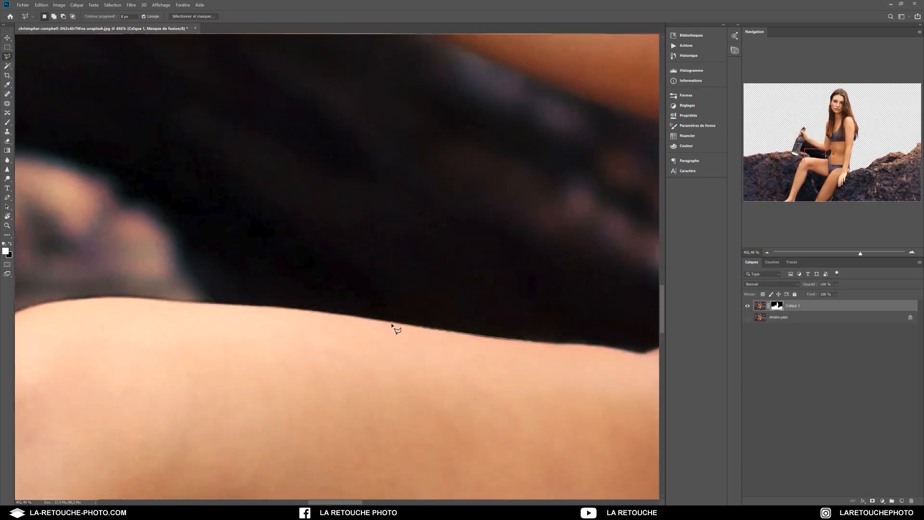
left_click(392, 325)
left_click(319, 312)
left_click_drag(222, 306, 587, 281)
left_click(559, 279)
left_click(498, 274)
left_click(458, 275)
left_click(423, 279)
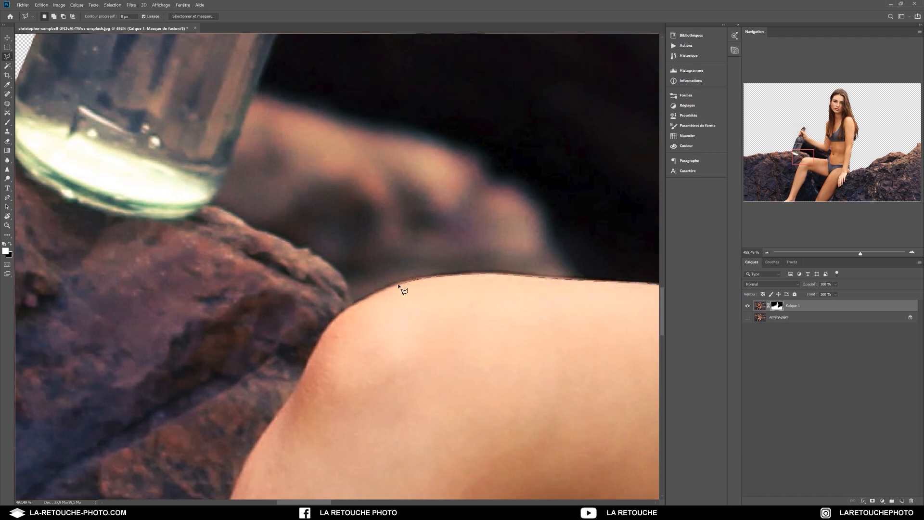
Continue the gap outline from the rock beside the knee up the bottle's inner side to the wrist.
left_click(211, 203)
left_click_drag(261, 174, 401, 439)
left_click(361, 451)
left_click(366, 438)
left_click(367, 426)
left_click(372, 409)
left_click_drag(409, 300, 372, 309)
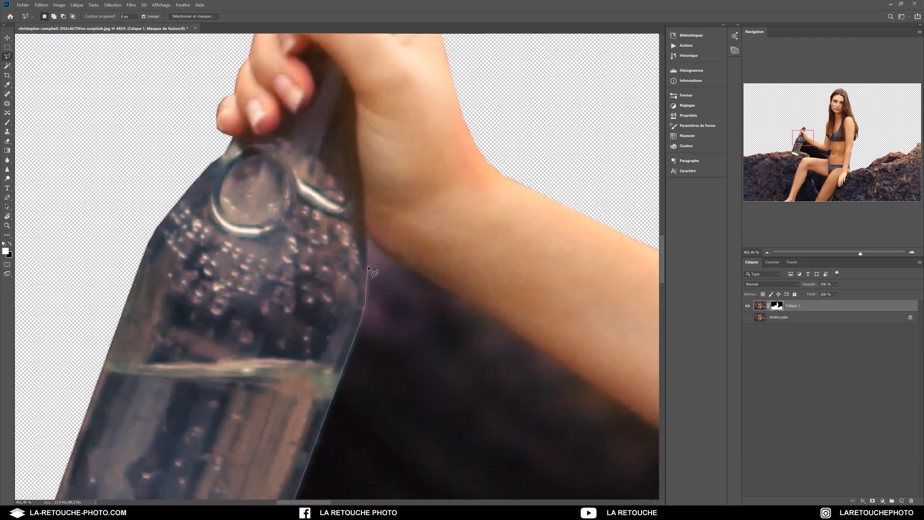
left_click(427, 278)
Continue the gap outline along the underside of the forearm and around the elbow.
left_click_drag(441, 287, 202, 179)
left_click(494, 367)
left_click_drag(593, 399, 258, 280)
left_click(248, 291)
left_click(300, 316)
left_click(366, 342)
left_click(472, 377)
left_click(488, 379)
left_click(502, 379)
left_click(522, 367)
left_click(543, 341)
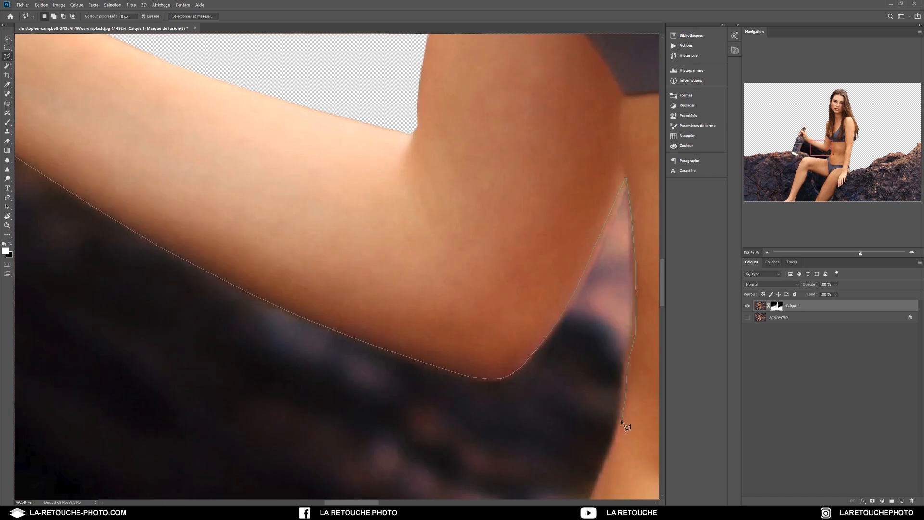
Follow the waist back down to the thigh, close the outline and hide the enclosed gap on the mask.
left_click_drag(621, 419, 471, 159)
left_click(463, 187)
left_click(449, 221)
left_click(440, 243)
left_click(428, 259)
left_click(414, 286)
left_click(391, 308)
left_click(306, 347)
left_click(276, 344)
left_click(193, 337)
scroll(379, 310, "down", 8)
left_click(491, 182)
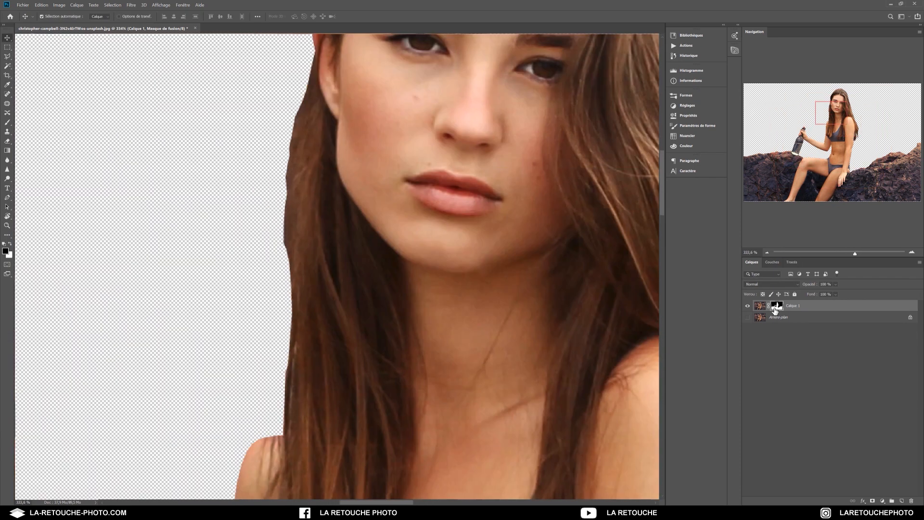
Outline the loose hair strands beside the cheek and neck, fill them with white on the mask and deselect.
left_click_drag(283, 325, 320, 273)
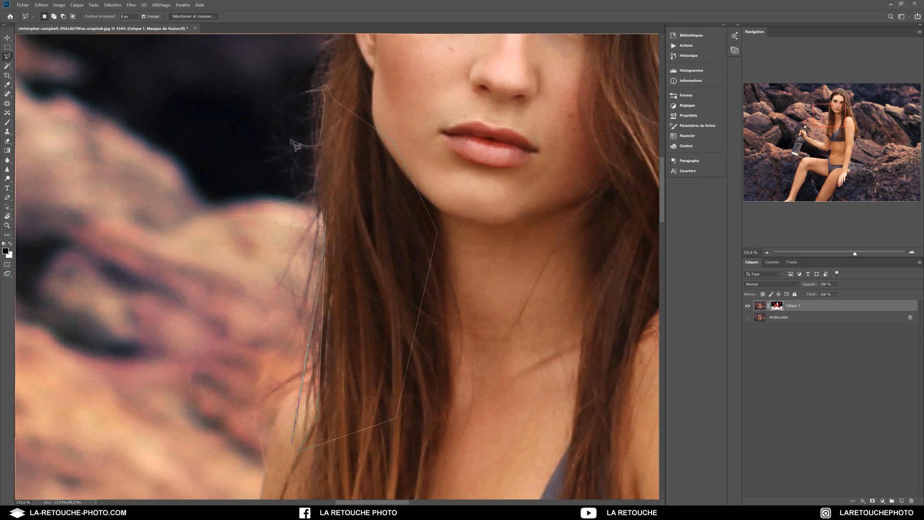
left_click(326, 211)
key("x")
key("alt+BackSpace")
key("ctrl+d")
Check the strands against the masked result, then select more fine hairs beside the jaw with the mask disabled.
left_click(776, 306, "shift")
left_click(777, 306, "shift")
left_click(323, 202)
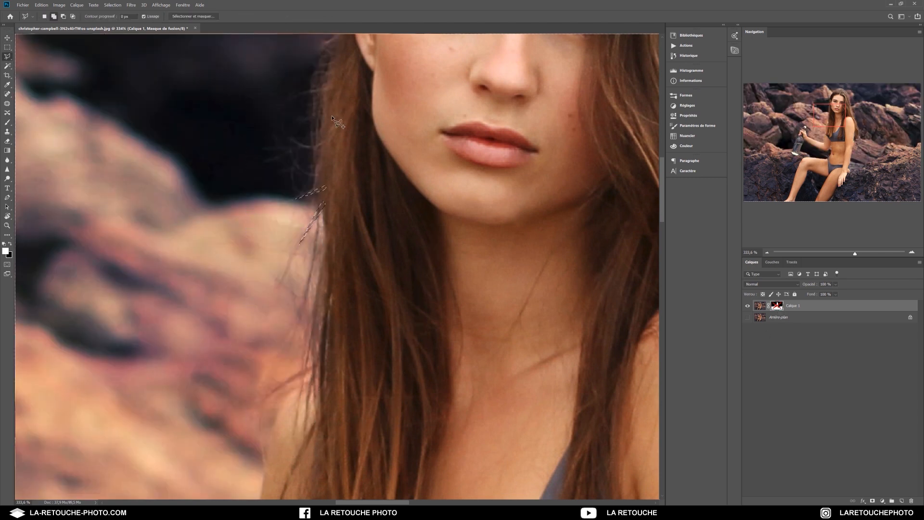
scroll(337, 123, "up", 5)
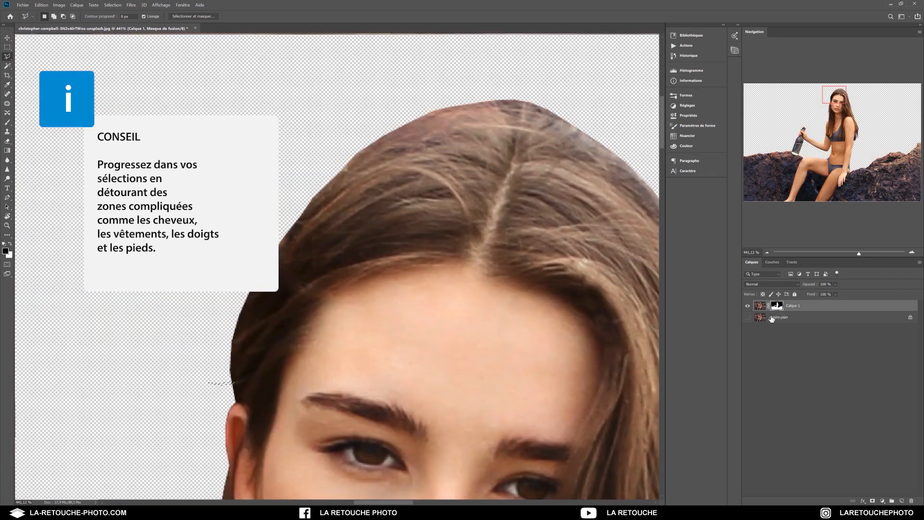
Temporarily lower the layer mask's density to compare the cutout's contours with the original background.
left_click(689, 116)
left_click_drag(637, 145, 533, 145)
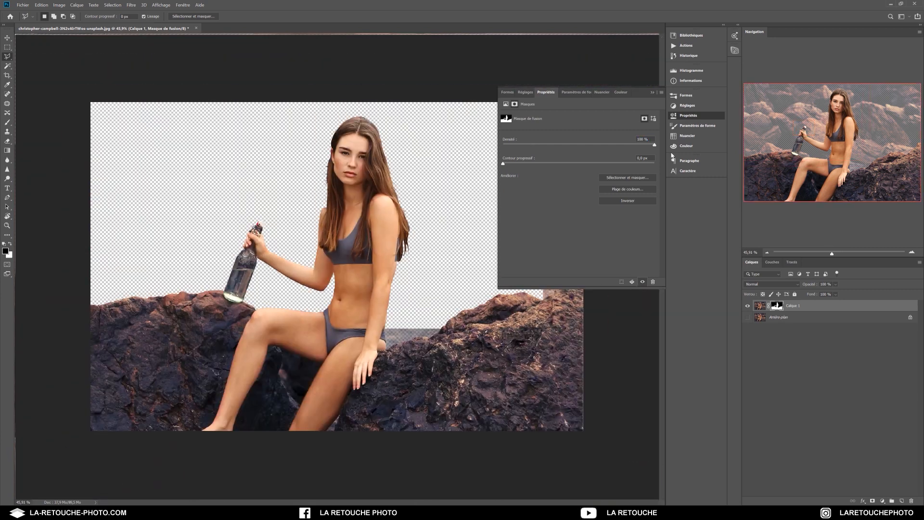
mouse_move(378, 58)
left_mouse_down()
mouse_move(363, 155)
mouse_move(320, 205)
mouse_move(346, 195)
left_mouse_up()
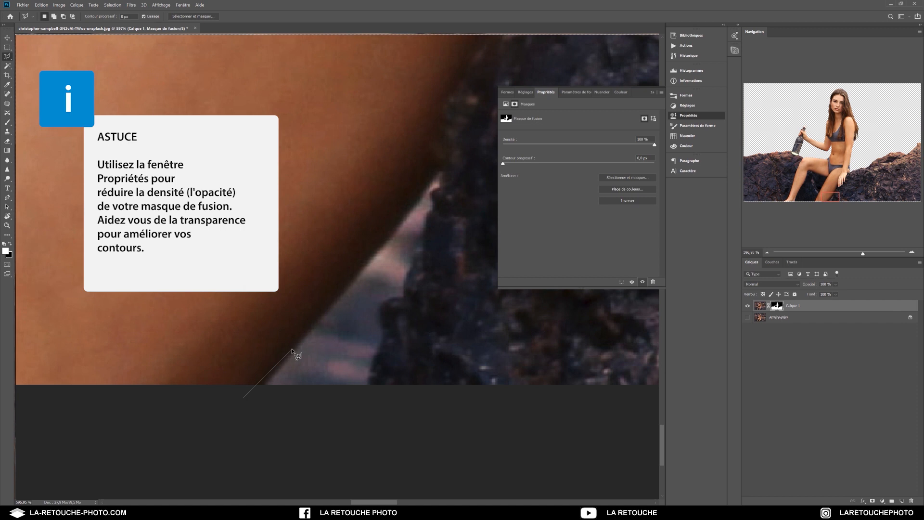
Outline the small background sliver between the leg and the rock at the photo's lower edge and hide it on the mask.
left_click(292, 349)
left_click(385, 240)
left_click(435, 171)
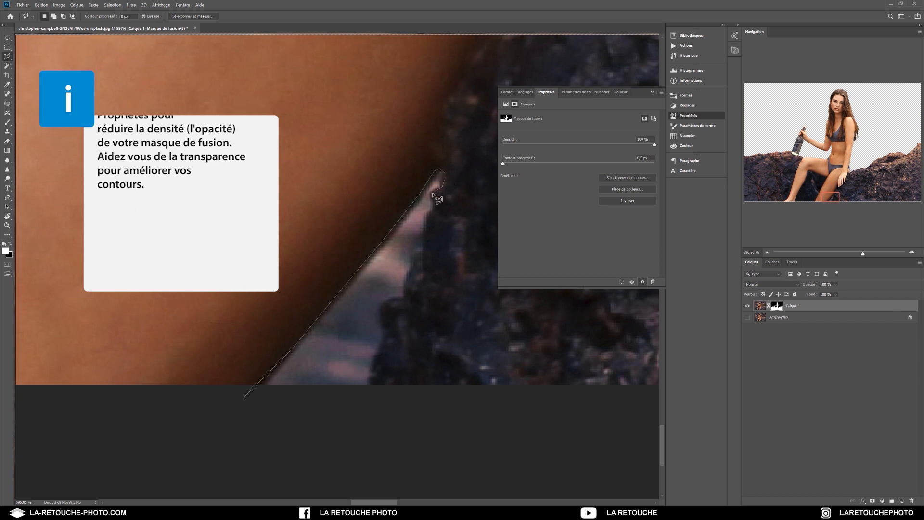
left_click(442, 187)
left_click(426, 250)
left_click(404, 298)
left_click(382, 312)
left_click(385, 335)
double_click(379, 371)
key("Delete")
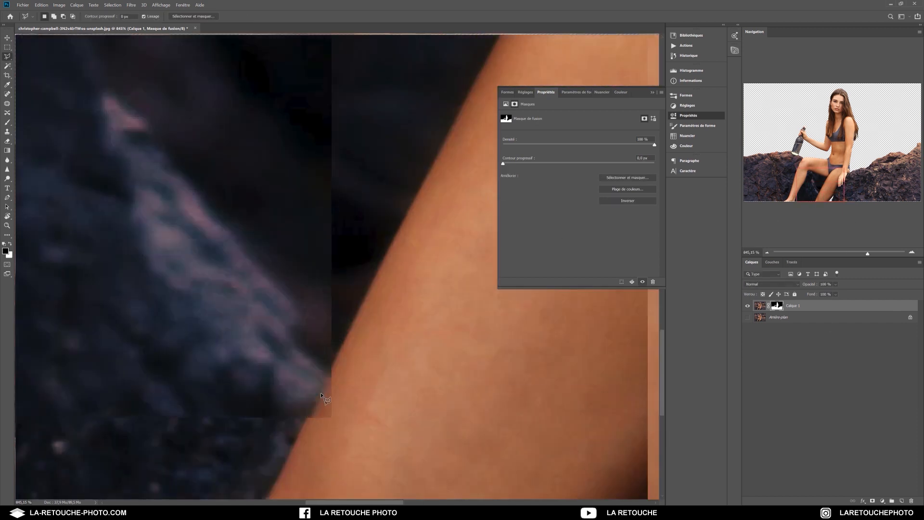
Start outlining the gap between the legs, following the rock's edge upward from the lower leg.
left_click(293, 319)
left_click_drag(205, 213, 413, 365)
left_click(381, 335)
left_click(347, 294)
left_click_drag(325, 262, 442, 432)
left_click(325, 304)
left_click_drag(298, 223, 324, 386)
left_click(333, 318)
left_click_drag(344, 183, 236, 400)
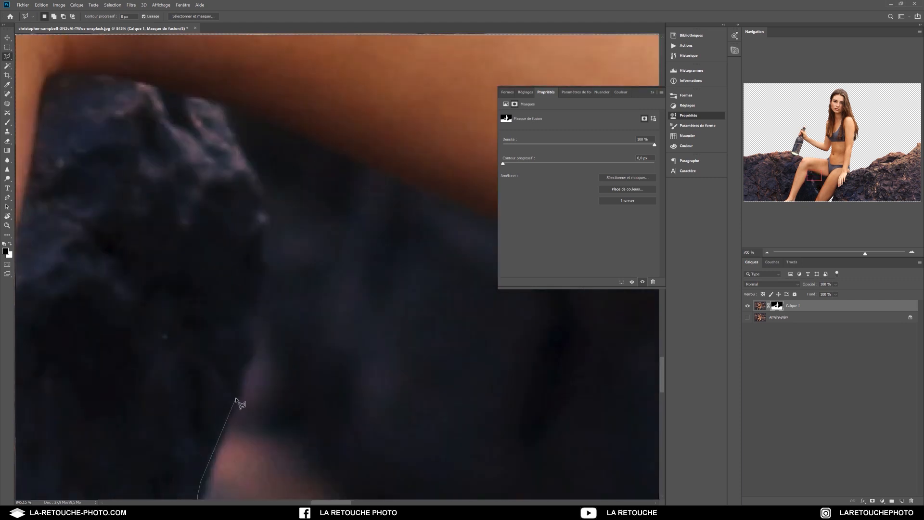
Continue the gap outline along the underside of the raised thigh to where the two legs meet.
left_click(284, 123)
left_click(342, 152)
left_click(448, 198)
left_click_drag(459, 242, 168, 155)
left_click(168, 156)
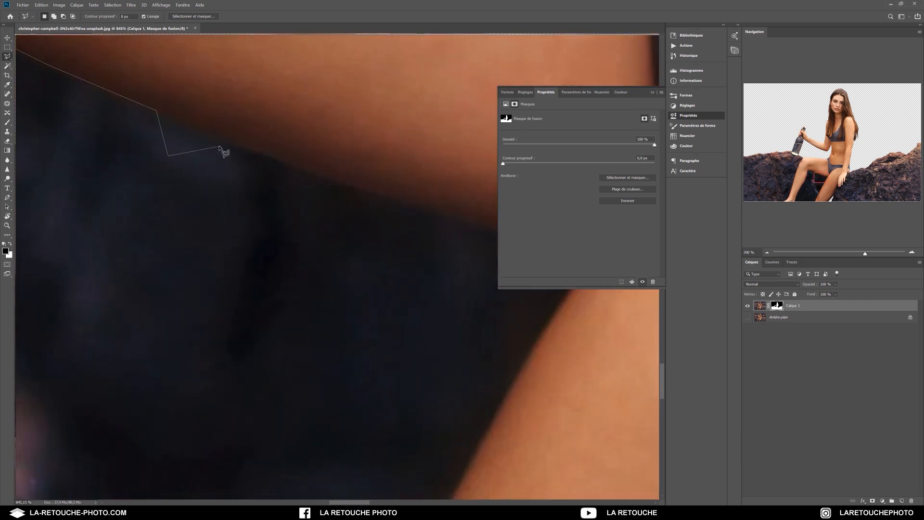
left_click(341, 182)
left_click_drag(384, 207, 270, 180)
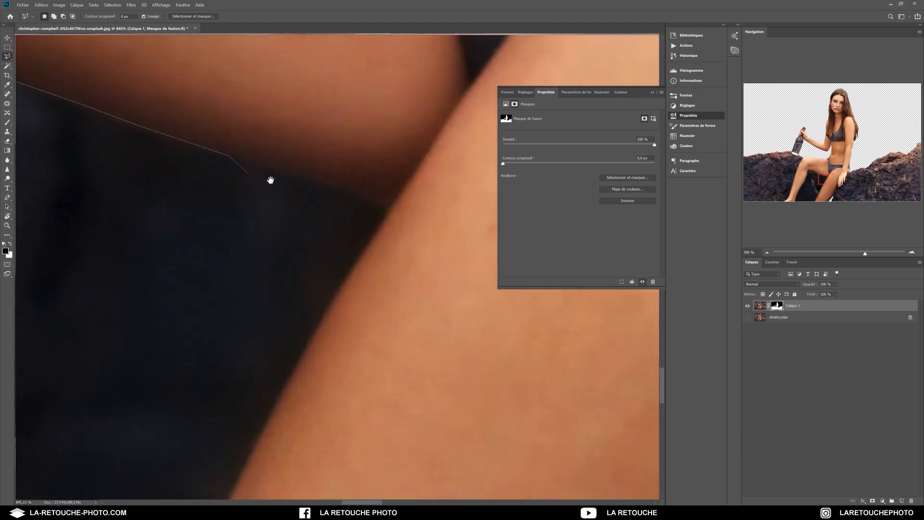
left_click(383, 201)
left_click_drag(383, 202, 339, 102)
Follow the other leg's edge down to close the outline, fill the gap with black on the mask and deselect.
left_click(194, 377)
left_click_drag(195, 377, 322, 207)
left_click(262, 336)
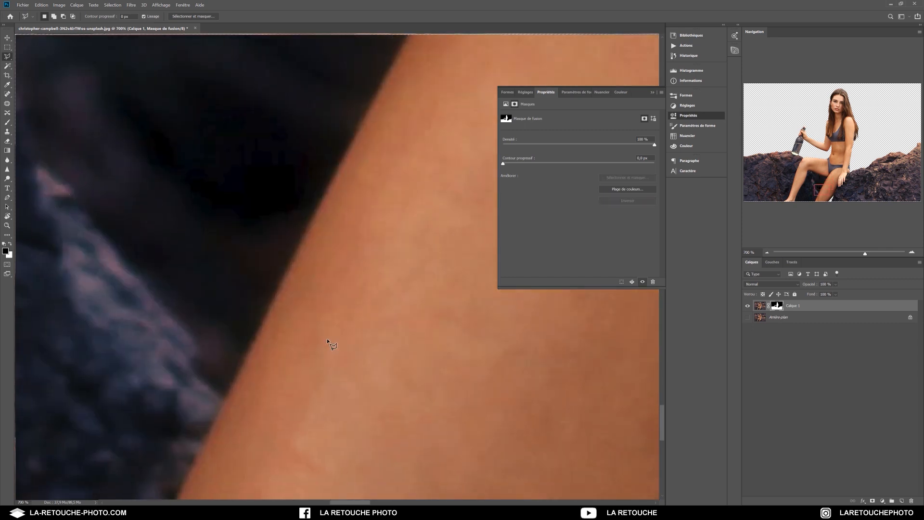
scroll(412, 227, "down", 10)
key("alt+BackSpace")
key("ctrl+d")
Outline the small gaps between the hair strands behind the shoulder and cut them out on the mask.
scroll(492, 224, "down", 4)
left_click_drag(492, 225, 437, 412)
scroll(503, 122, "up", 9)
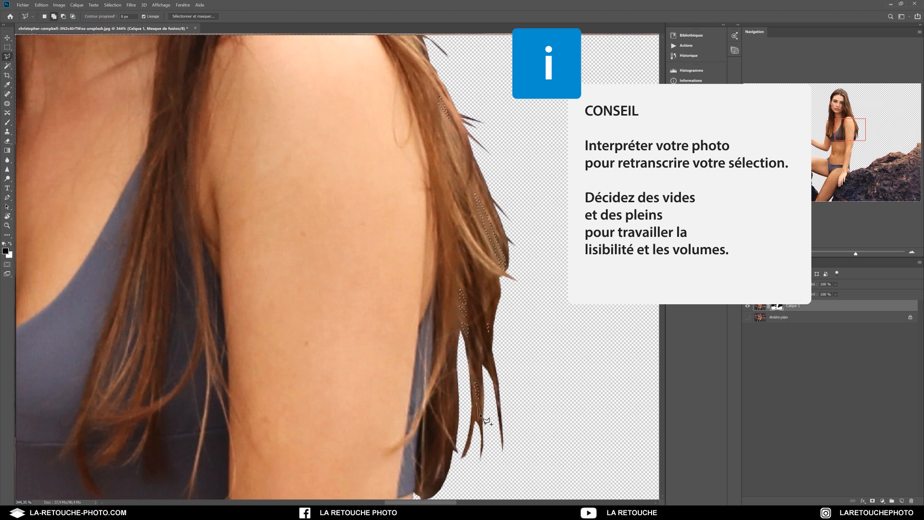
scroll(478, 188, "up", 2)
left_click_drag(418, 79, 380, 193)
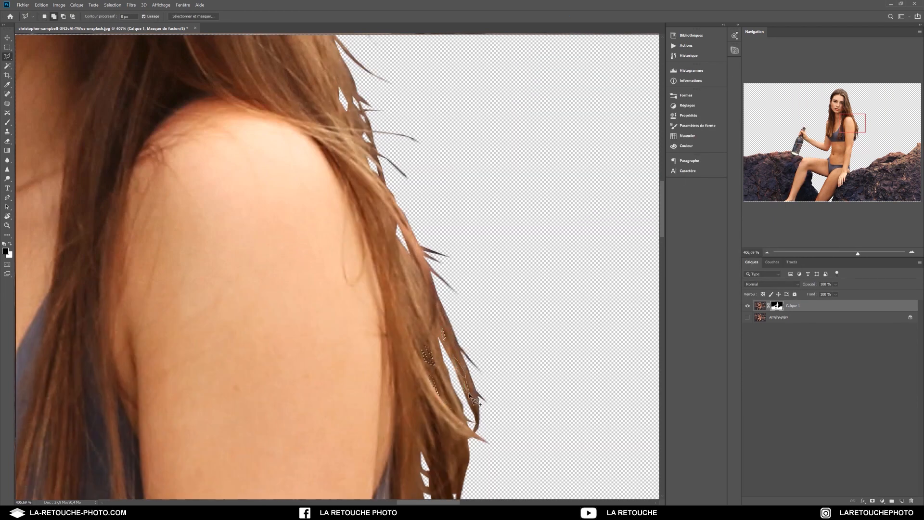
key("shift+F6")
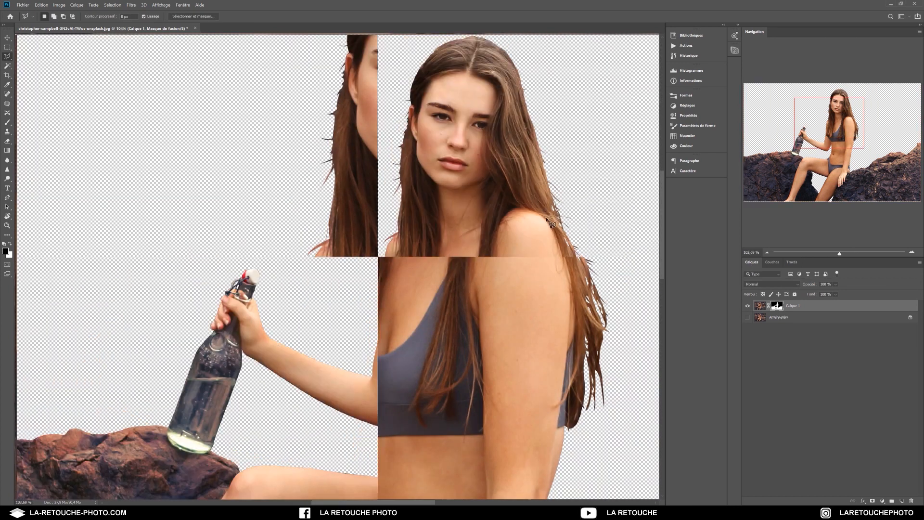
Add a solid colour fill layer between the cutout and the original background, choosing a new colour for it.
left_click(882, 501)
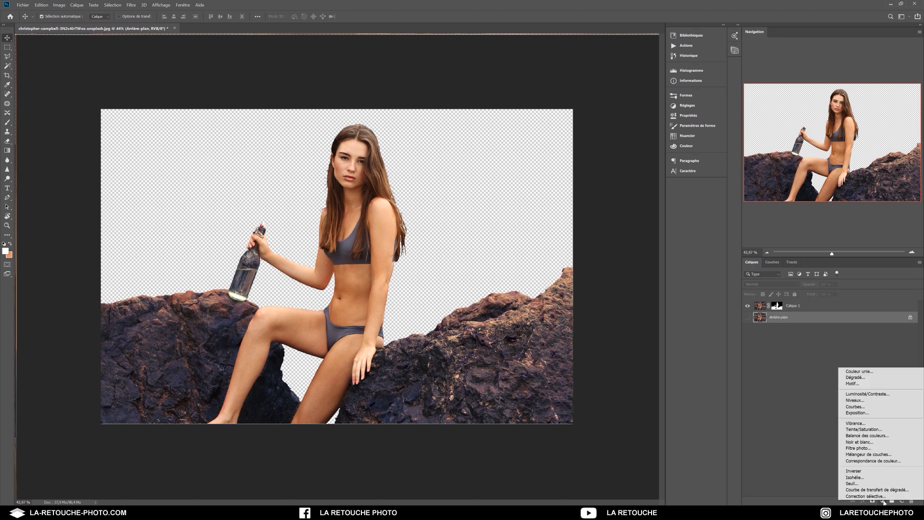
left_click(858, 371)
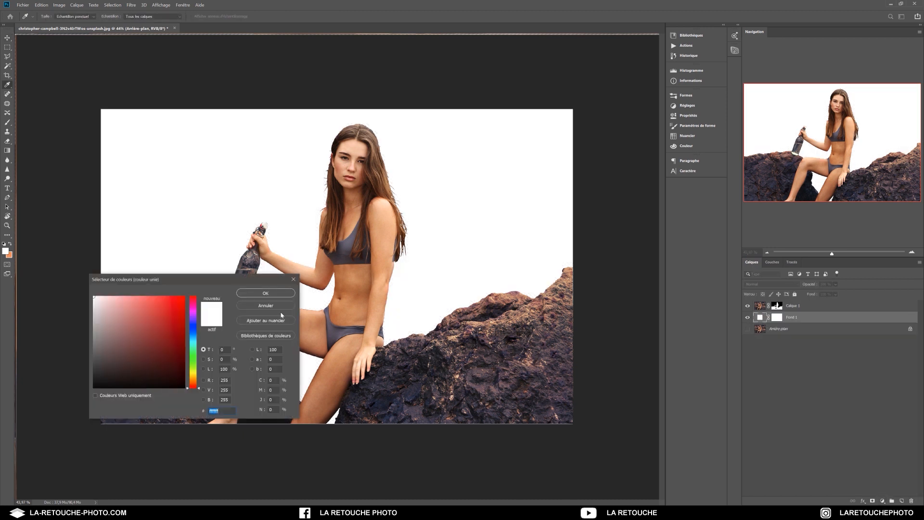
left_click(183, 386)
left_click(193, 356)
left_click_drag(173, 337, 206, 275)
mouse_move(193, 357)
left_mouse_down()
mouse_move(193, 388)
mouse_move(193, 357)
left_mouse_up()
left_click(257, 294)
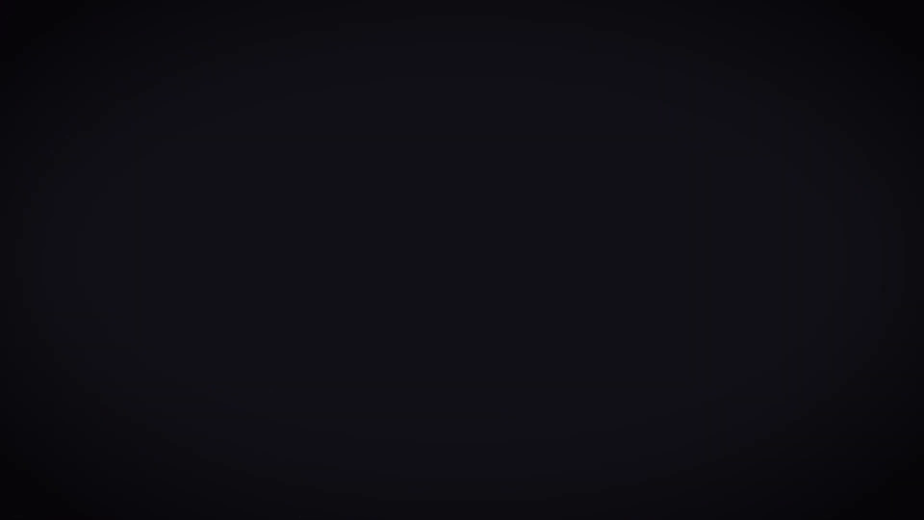